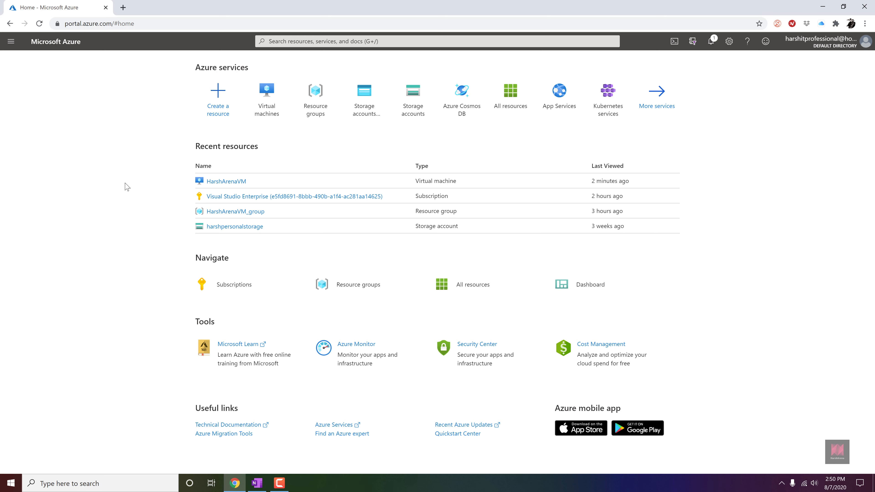
- Open the HarshArenaVM virtual machine and view its availability and scaling settings
{"action": "left_click", "coordinate": [210, 182]}
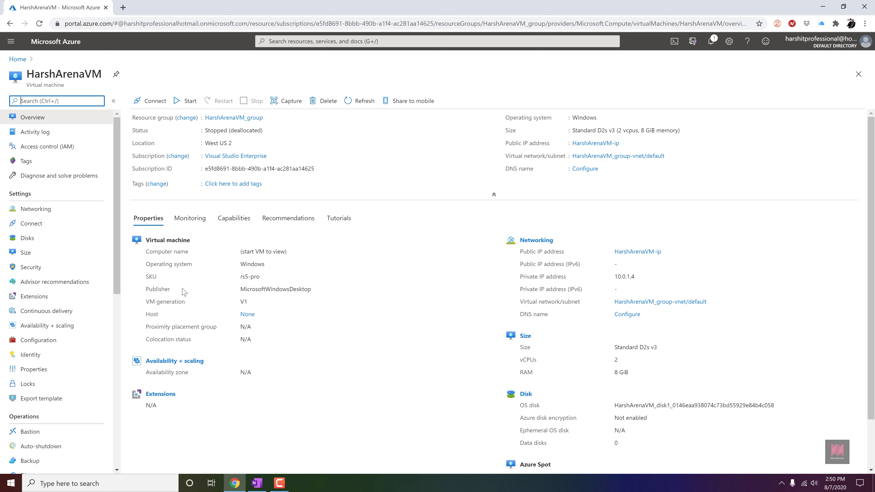
{"action": "left_click", "coordinate": [82, 327]}
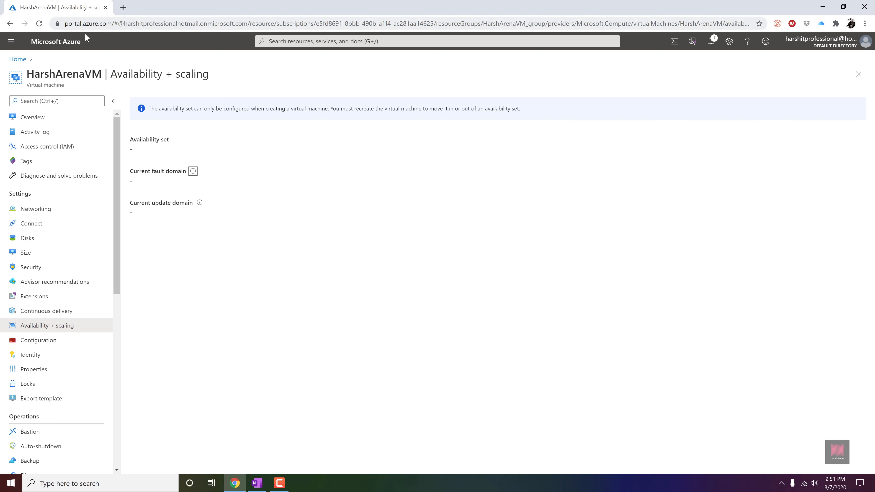
- Go to the Virtual machines list and start creating a new virtual machine
{"action": "left_click", "coordinate": [18, 59]}
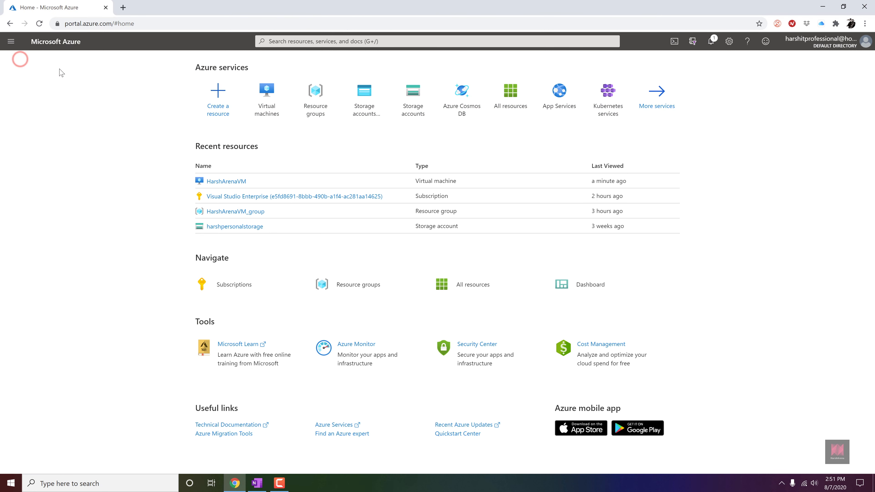
{"action": "left_click", "coordinate": [13, 42]}
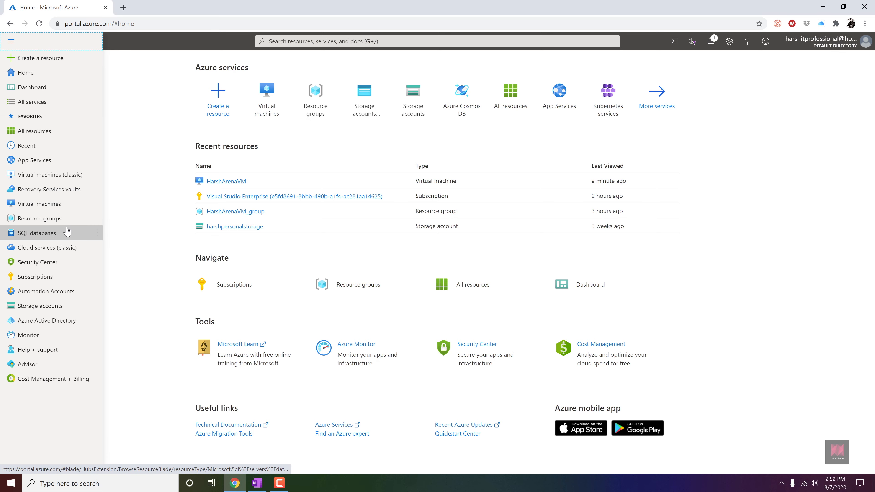
{"action": "left_click", "coordinate": [71, 213]}
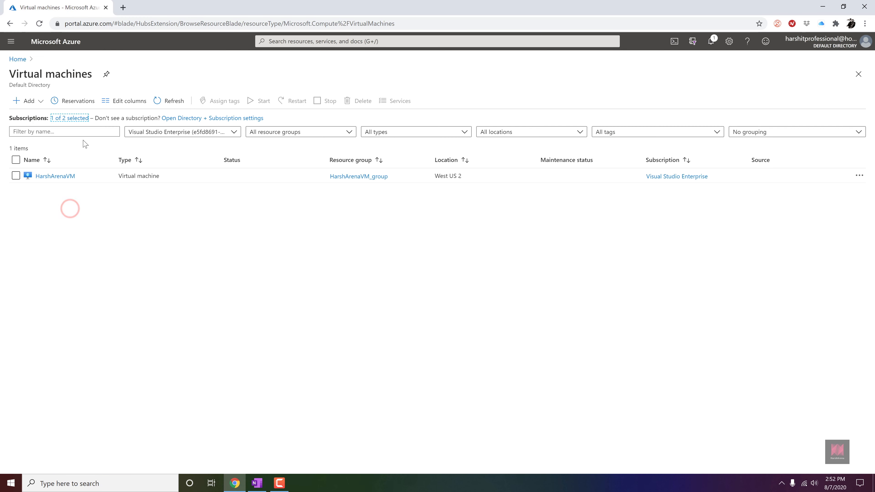
{"action": "left_click", "coordinate": [31, 104]}
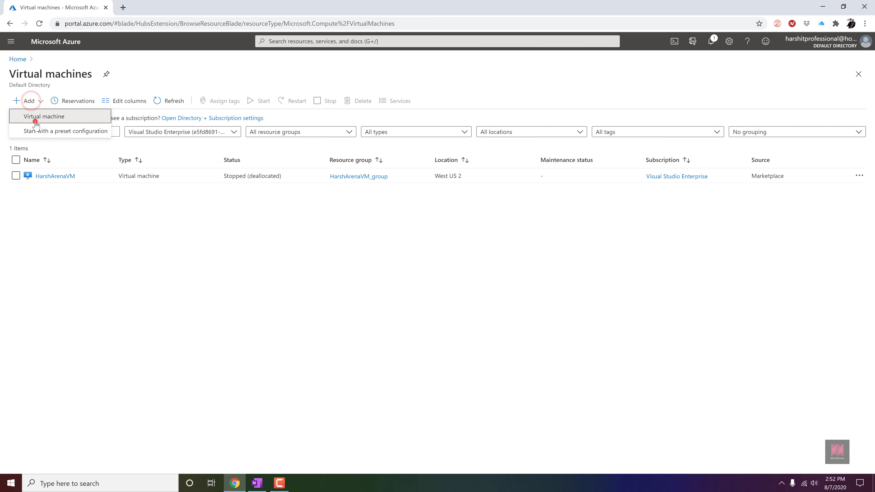
{"action": "left_click", "coordinate": [33, 117]}
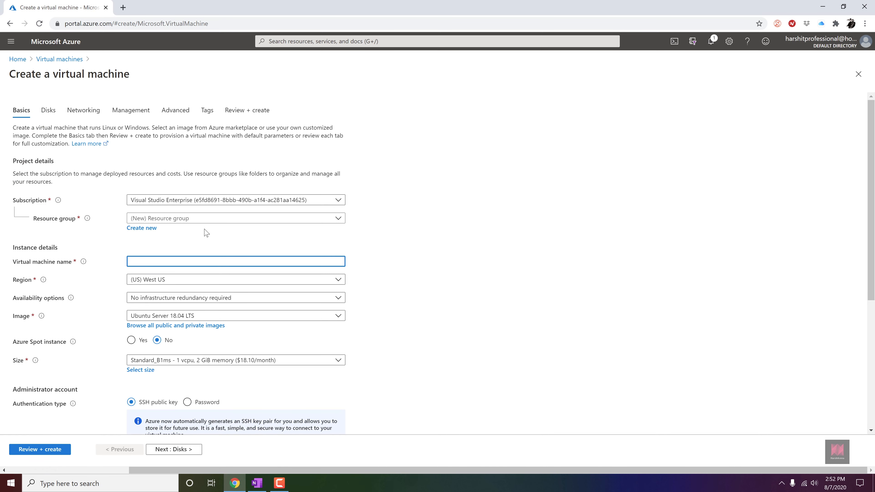
- Create a new resource group named HAAsset for the virtual machine
{"action": "left_click", "coordinate": [153, 231]}
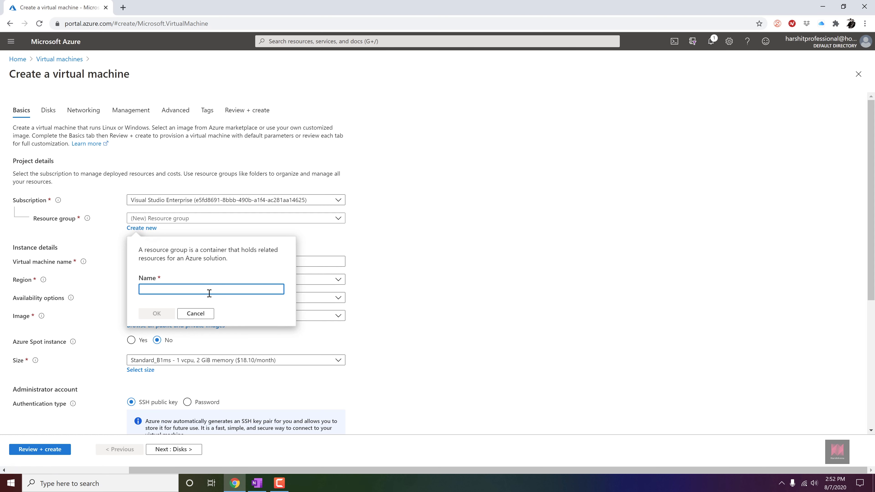
{"action": "type", "text": "HAAsset"}
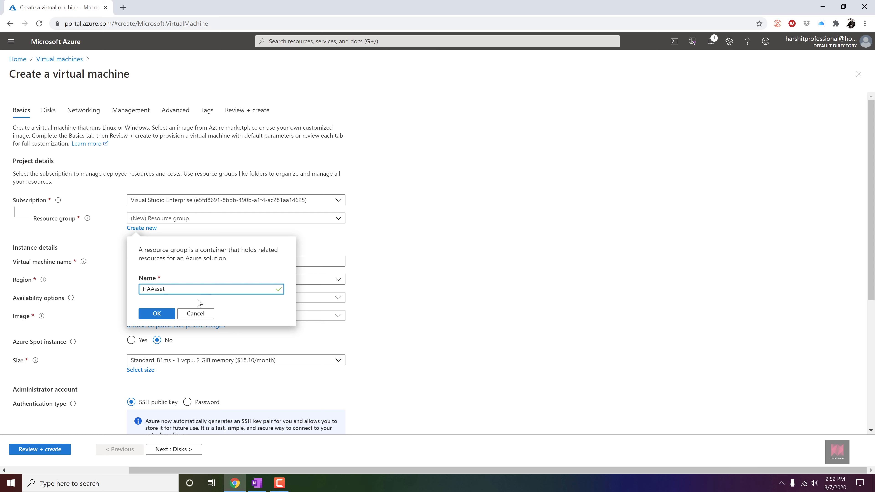
{"action": "left_click", "coordinate": [170, 312]}
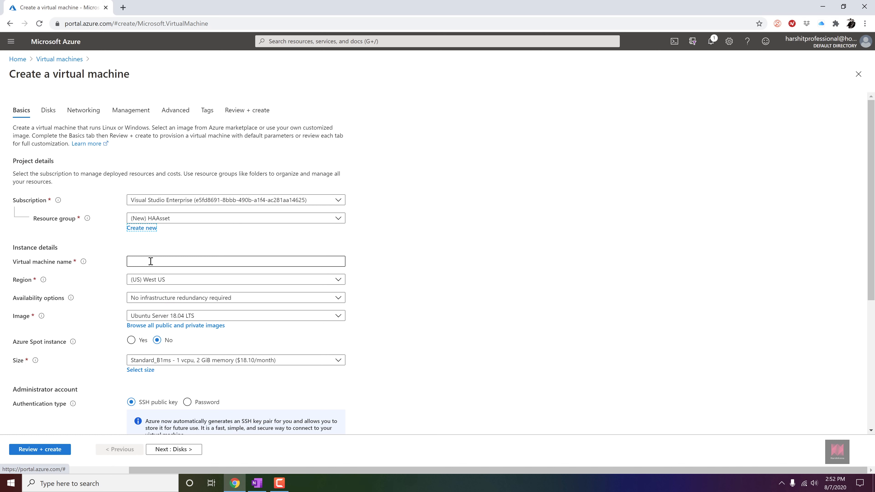
- Name the virtual machine HarshVM-1 and set its region to (US) East US 2
{"action": "left_click", "coordinate": [150, 261]}
{"action": "type", "text": "Hars"}
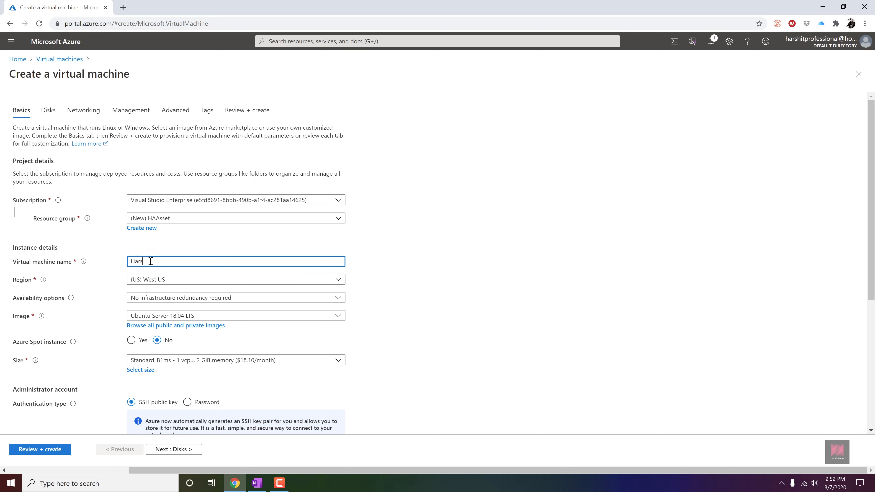
{"action": "type", "text": "hVM-1"}
{"action": "left_click", "coordinate": [190, 281]}
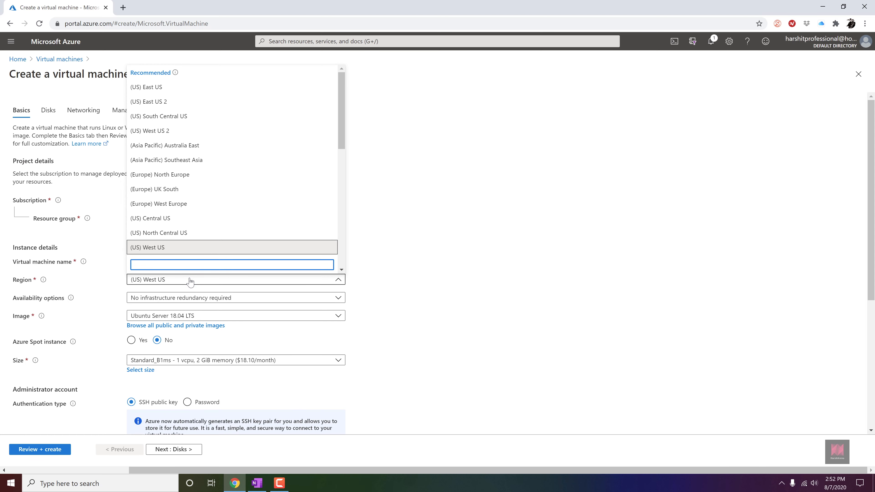
{"action": "left_click", "coordinate": [174, 102]}
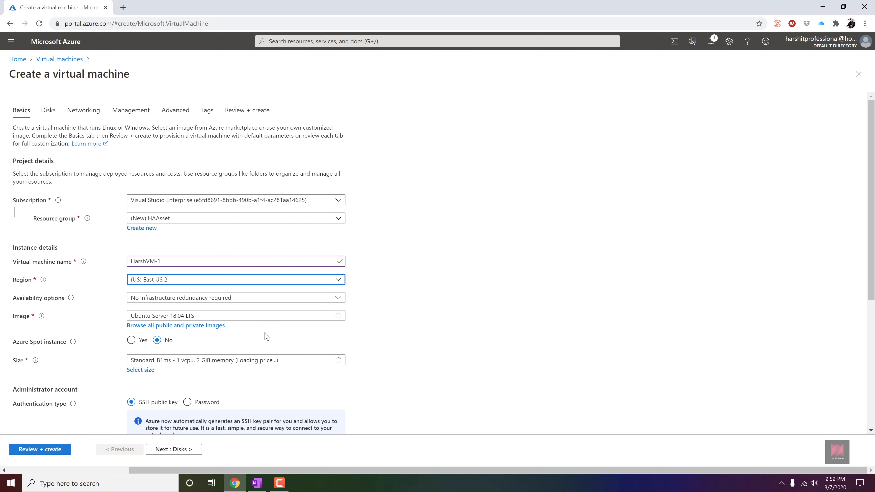
- Compare the availability options offered in several regions, finally reselecting (US) East US 2
{"action": "scroll", "coordinate": [266, 337], "scroll_direction": "down", "scroll_amount": 2}
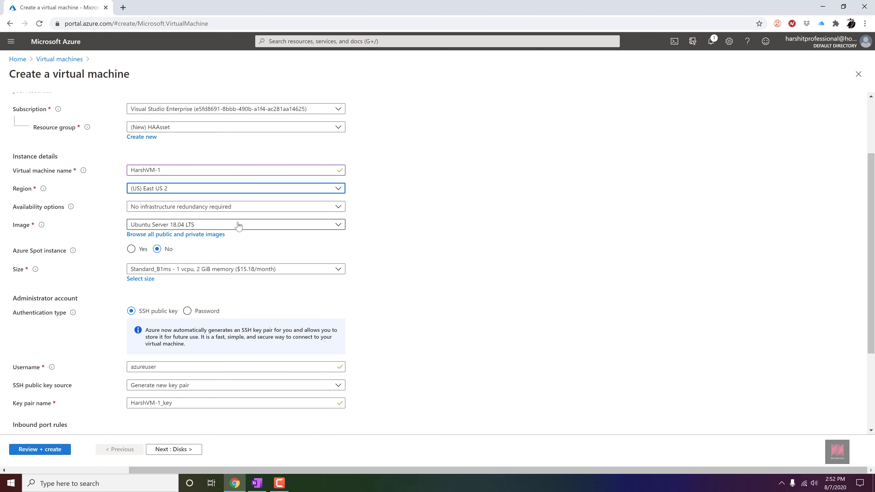
{"action": "left_click", "coordinate": [243, 208]}
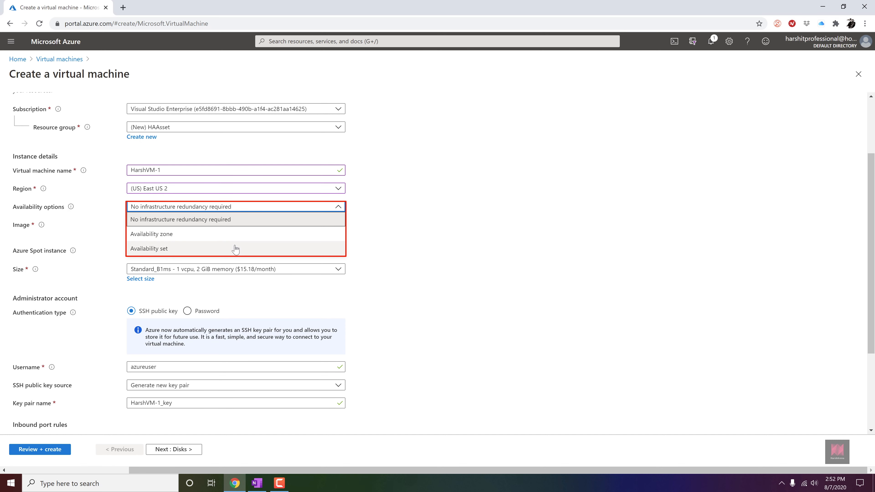
{"action": "left_click", "coordinate": [232, 189]}
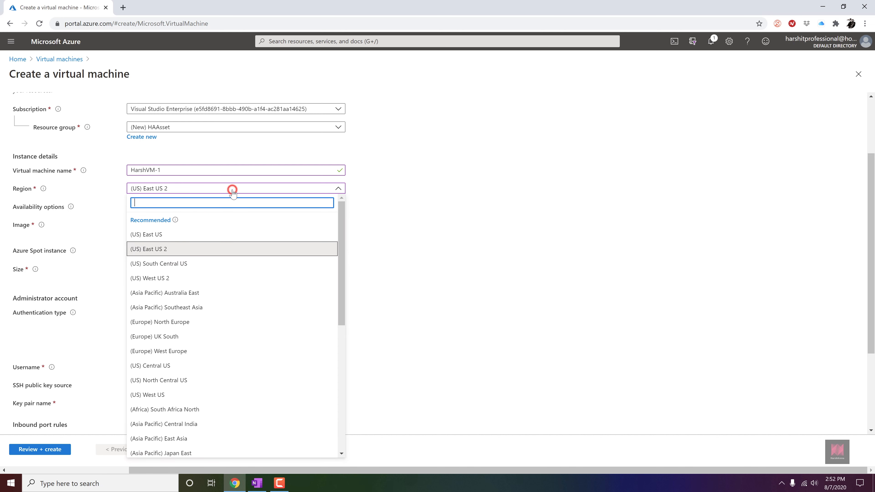
{"action": "left_click", "coordinate": [184, 322]}
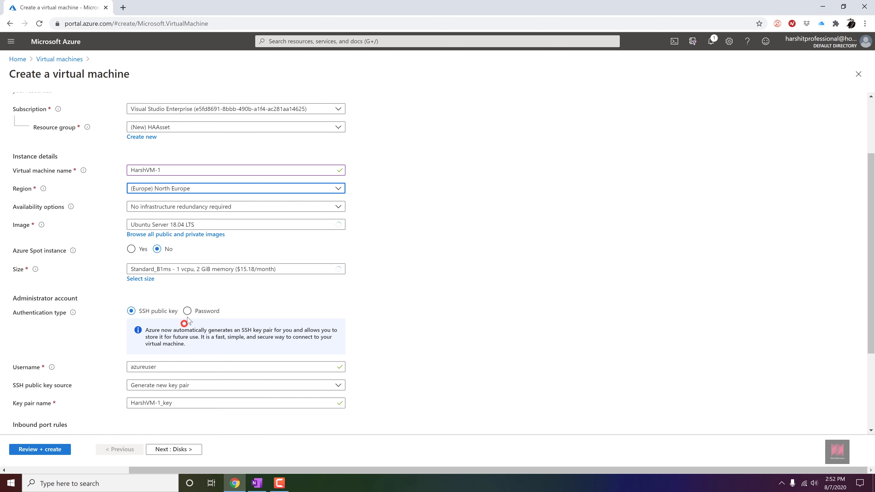
{"action": "left_click", "coordinate": [209, 188]}
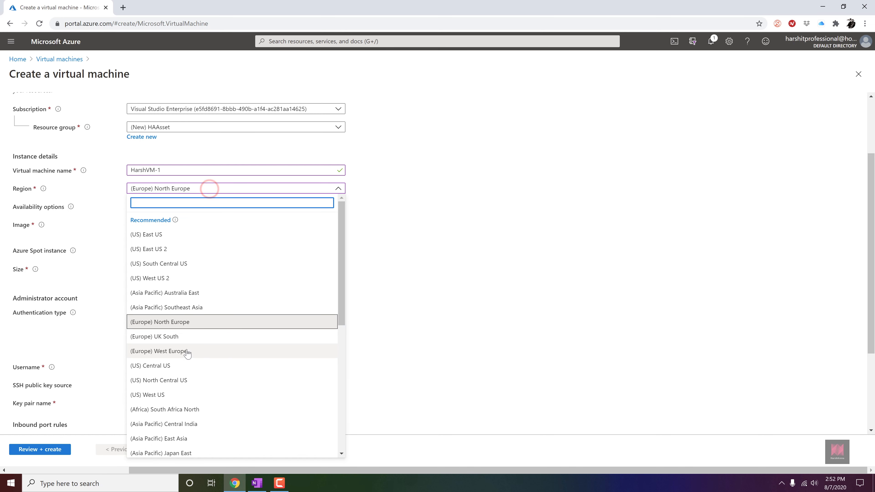
{"action": "left_click", "coordinate": [177, 365]}
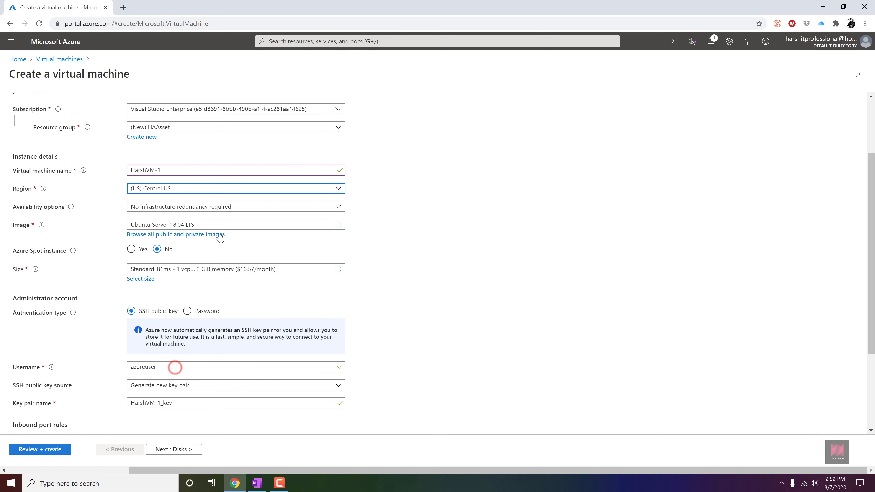
{"action": "left_click", "coordinate": [228, 204]}
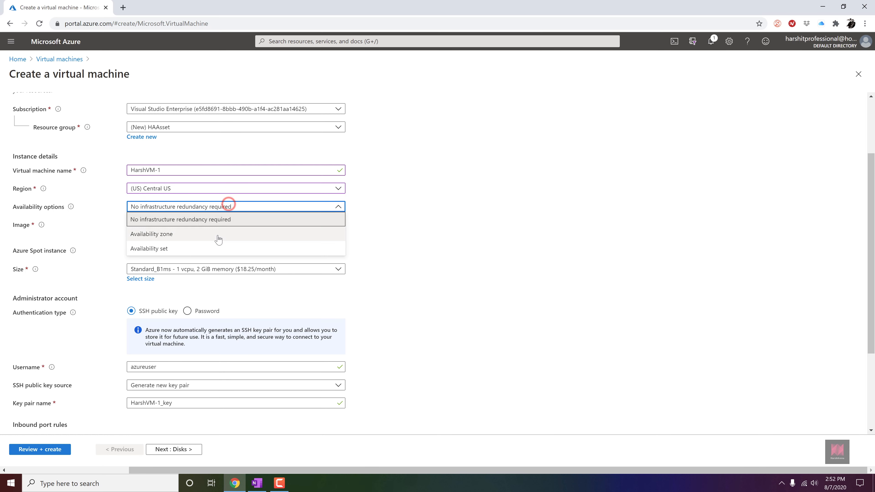
{"action": "left_click", "coordinate": [215, 187]}
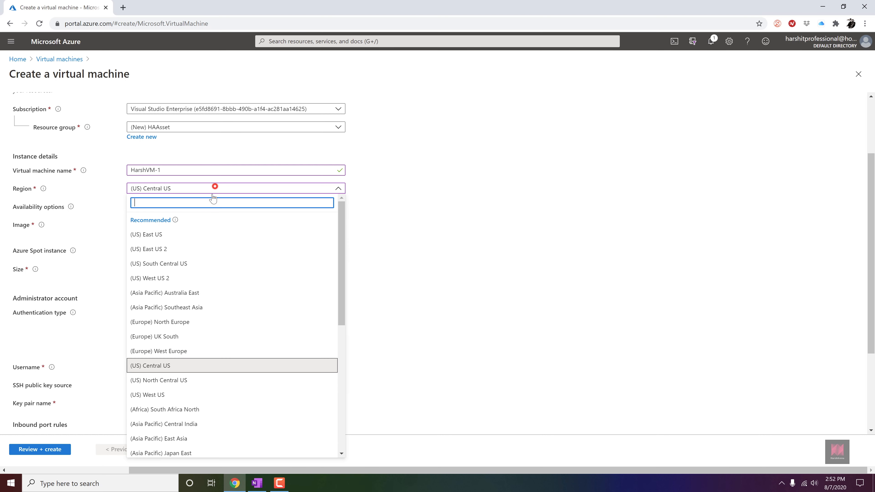
{"action": "scroll", "coordinate": [193, 379], "scroll_direction": "down", "scroll_amount": 3}
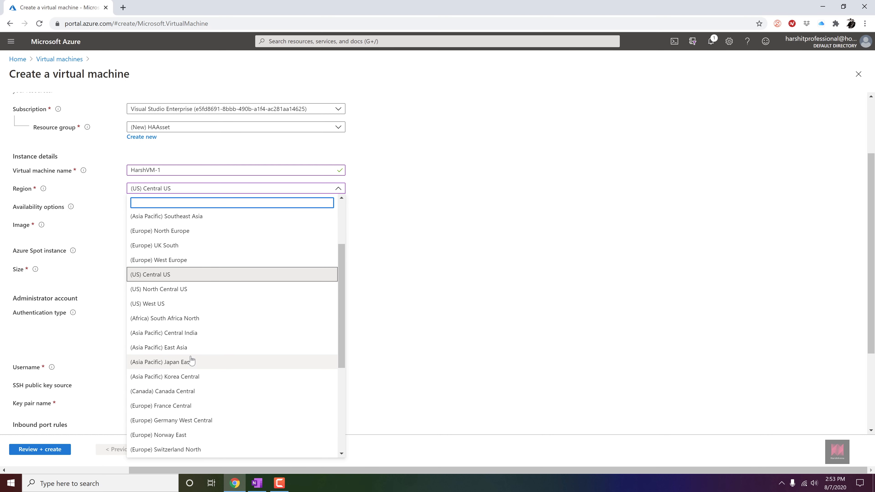
{"action": "left_click", "coordinate": [187, 334]}
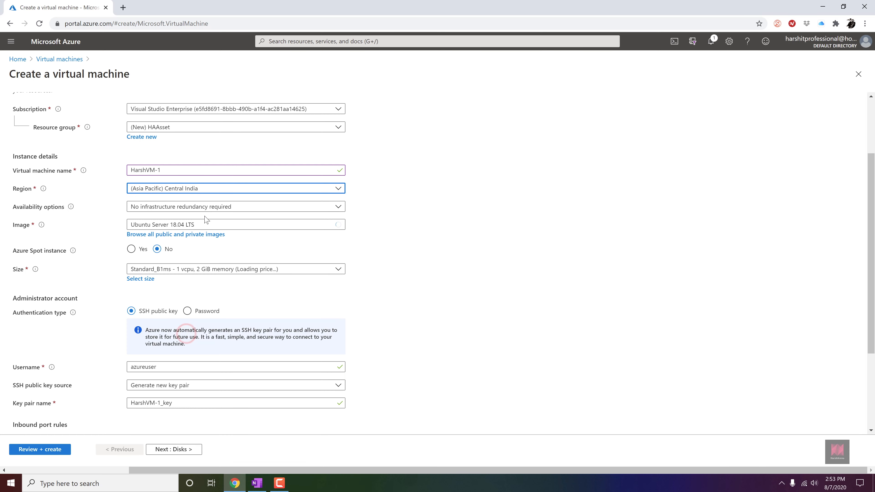
{"action": "left_click", "coordinate": [210, 206]}
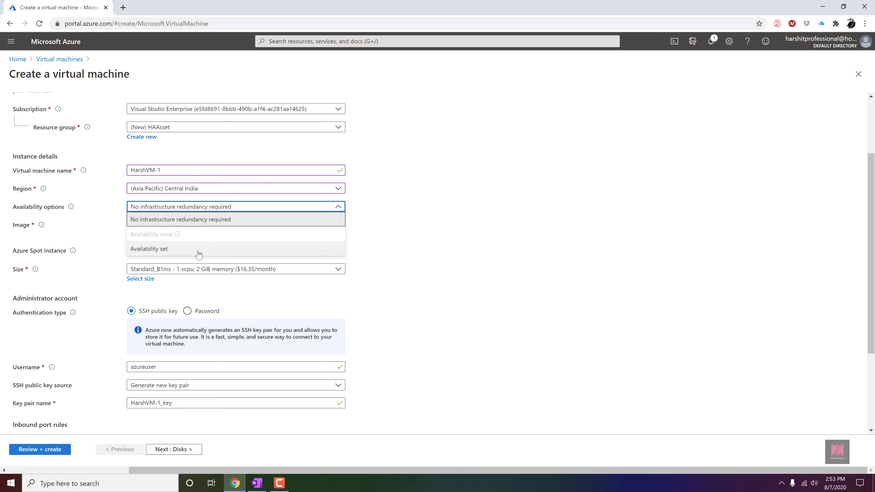
{"action": "left_click", "coordinate": [197, 188]}
{"action": "left_click", "coordinate": [197, 188]}
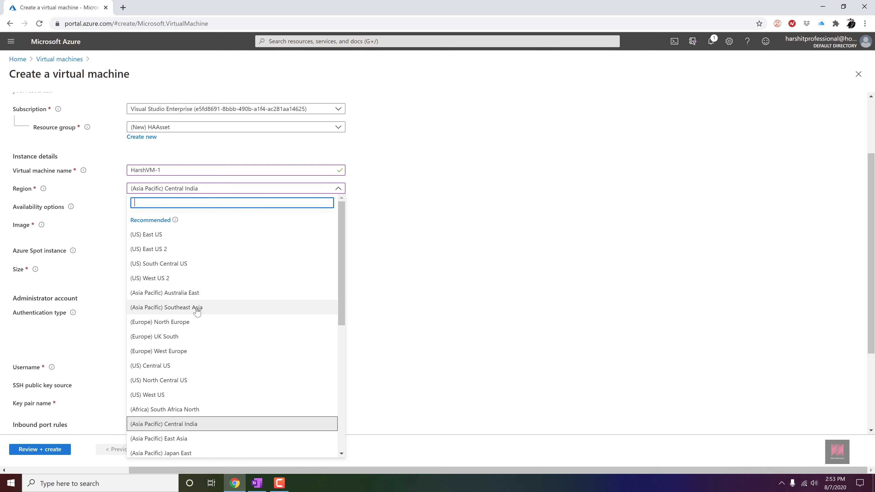
{"action": "left_click", "coordinate": [181, 249]}
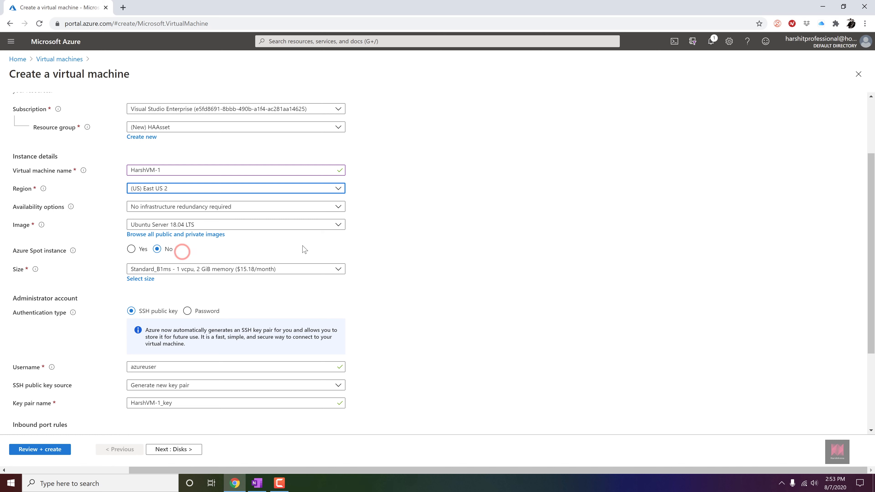
- Choose Availability set as the availability option and open the availability set list
{"action": "left_click", "coordinate": [280, 206]}
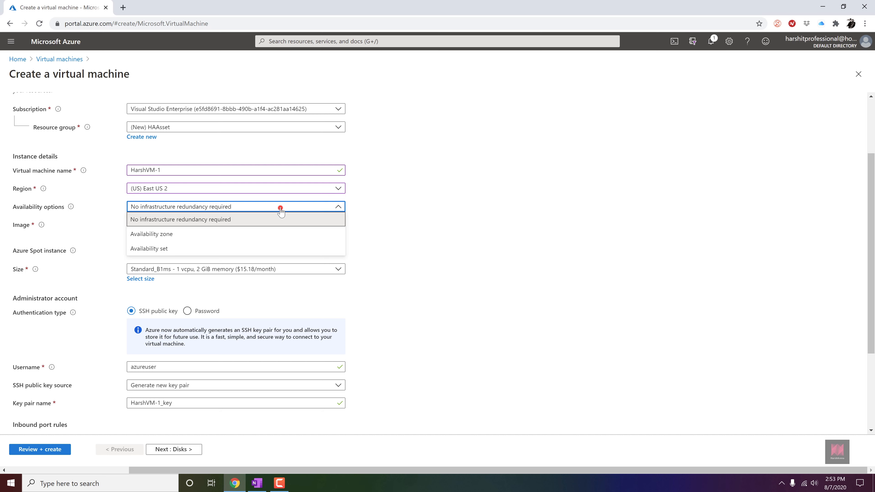
{"action": "left_click", "coordinate": [255, 250]}
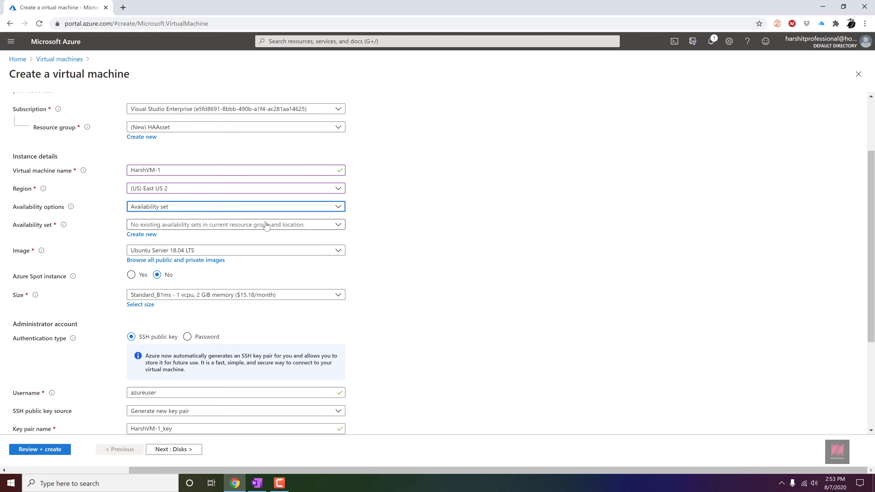
{"action": "left_click", "coordinate": [337, 224]}
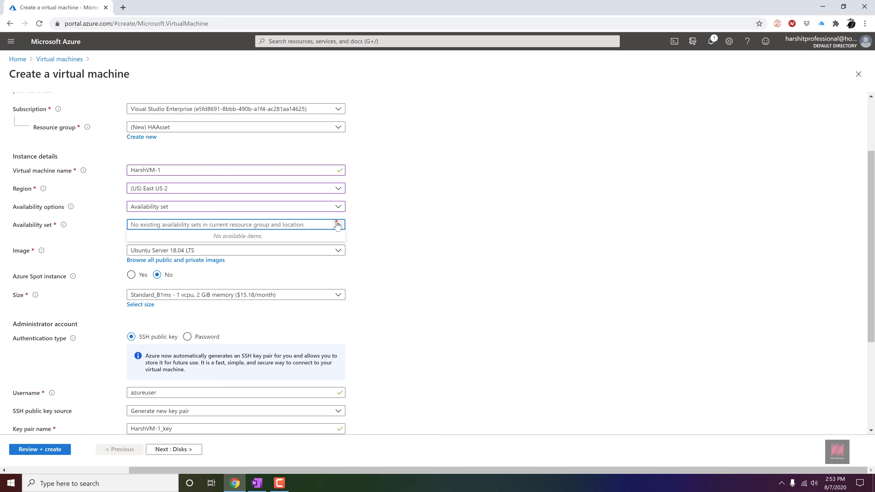
{"action": "left_click", "coordinate": [337, 224]}
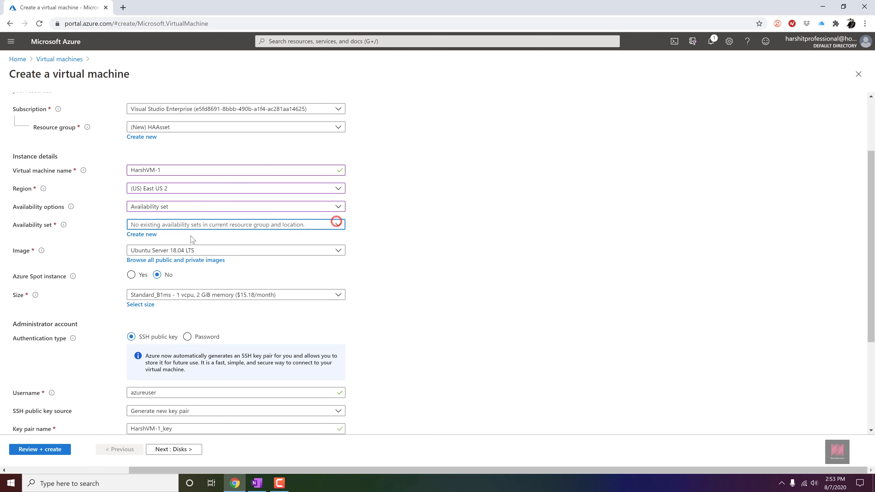
- Create a new availability set named HarshArenaAsset with 2 fault domains and 5 update domains
{"action": "left_click", "coordinate": [153, 238]}
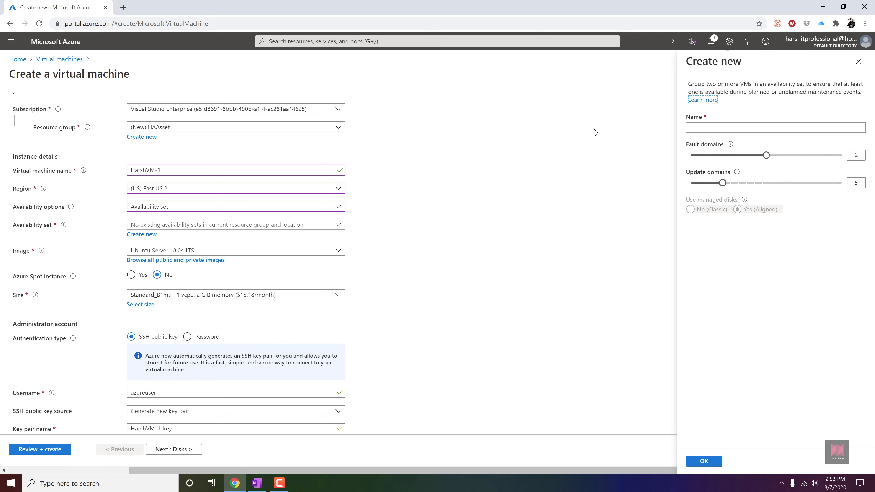
{"action": "left_click", "coordinate": [729, 128]}
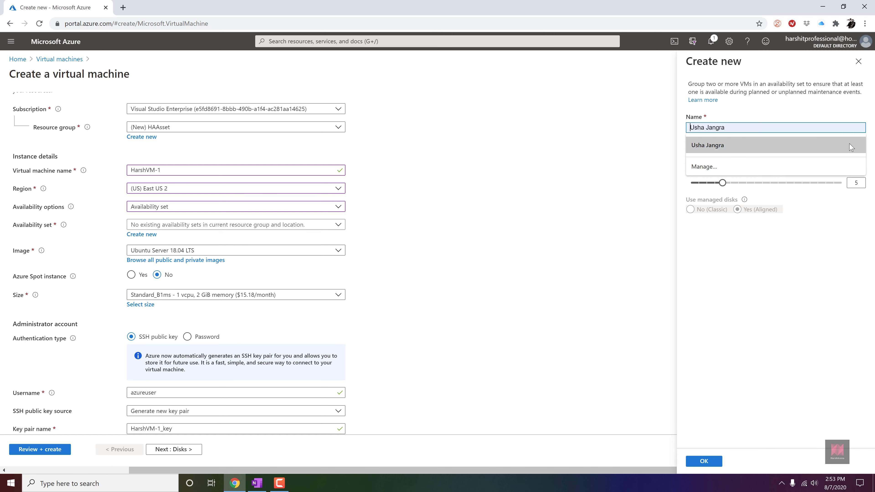
{"action": "left_click", "coordinate": [706, 127]}
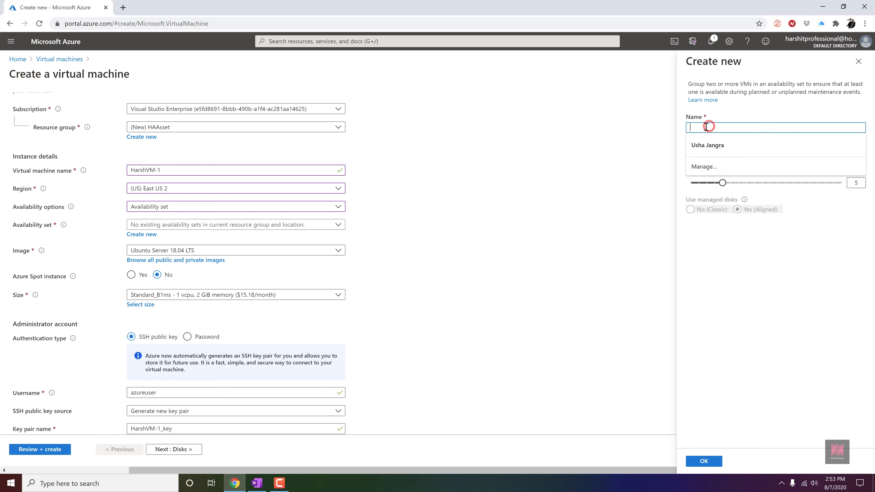
{"action": "type", "text": "Harsh"}
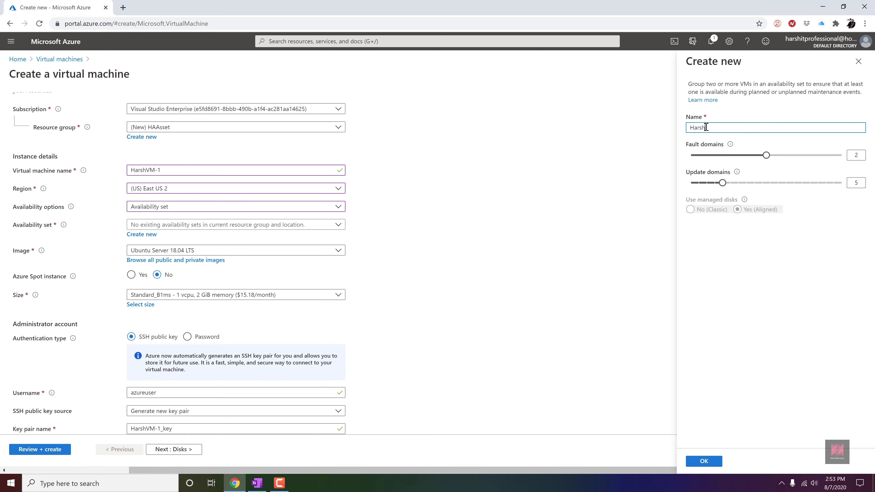
{"action": "type", "text": "ArenaAsset"}
{"action": "mouse_move", "coordinate": [767, 155]}
{"action": "left_mouse_down"}
{"action": "mouse_move", "coordinate": [828, 160]}
{"action": "mouse_move", "coordinate": [759, 162]}
{"action": "left_mouse_up"}
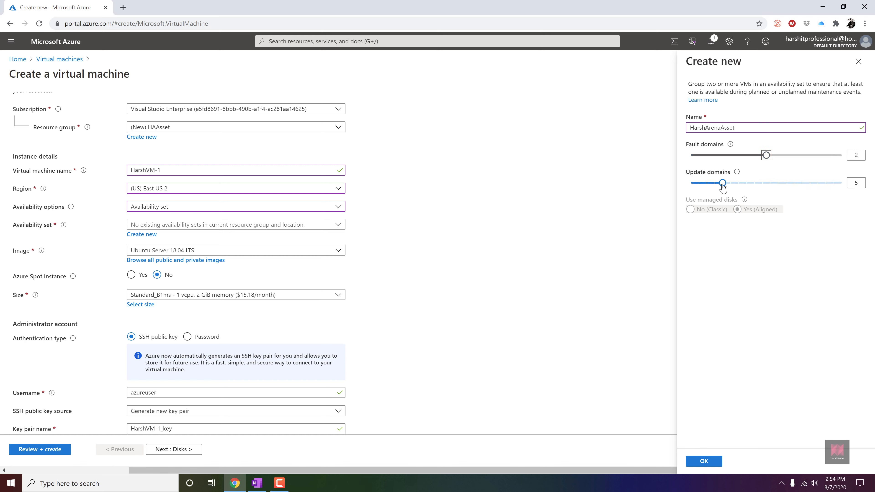
{"action": "mouse_move", "coordinate": [723, 184]}
{"action": "left_mouse_down"}
{"action": "mouse_move", "coordinate": [815, 183]}
{"action": "mouse_move", "coordinate": [722, 184]}
{"action": "left_mouse_up"}
- Rename the virtual machine to WebServer-1 and confirm the new availability set
{"action": "left_click", "coordinate": [216, 173]}
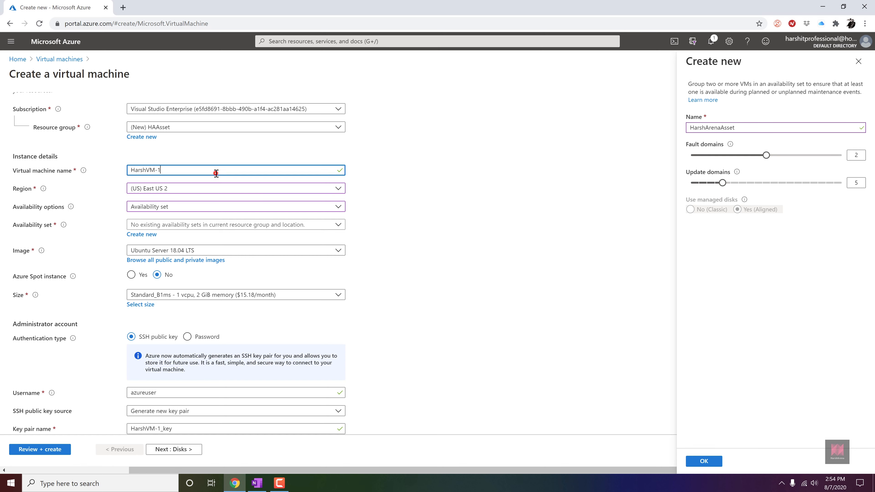
{"action": "type", "text": "-Wev"}
{"action": "key", "text": "BackSpace"}
{"action": "type", "text": "bServer"}
{"action": "left_click_drag", "start_coordinate": [206, 167], "coordinate": [119, 170]}
{"action": "type", "text": "WebServer-1"}
{"action": "left_click", "coordinate": [716, 463]}
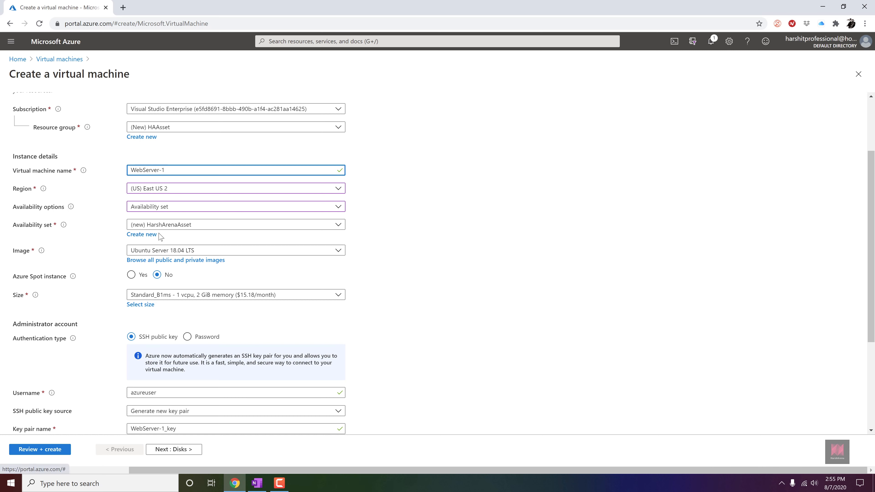
- Browse all images, search for Windows 10 and pick Windows 10 Pro, Version 2004 - Gen1
{"action": "left_click", "coordinate": [168, 264]}
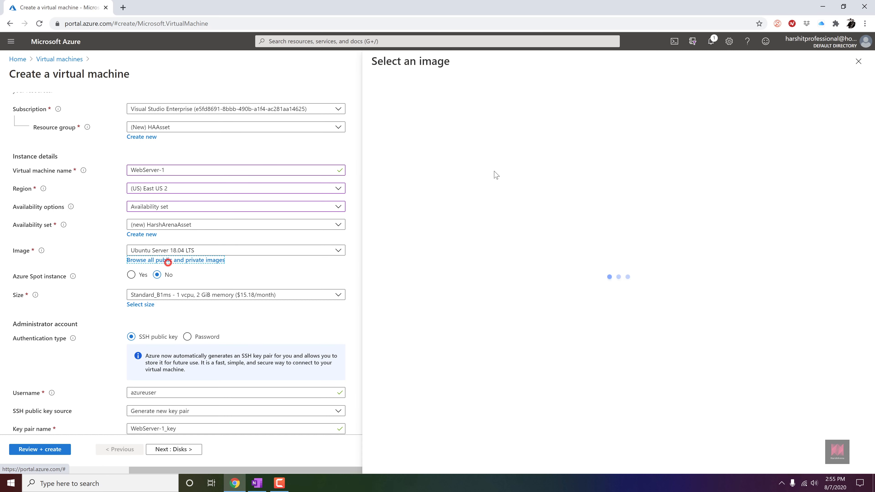
{"action": "left_click", "coordinate": [528, 118]}
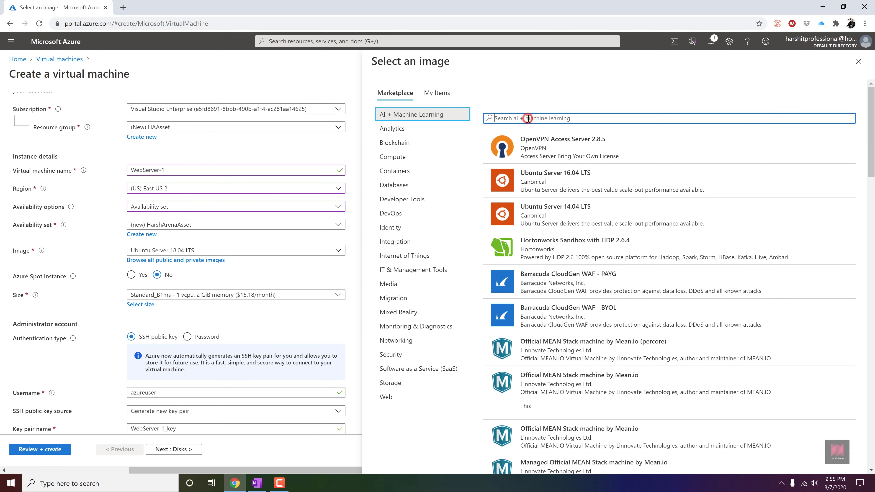
{"action": "type", "text": "Windows 10"}
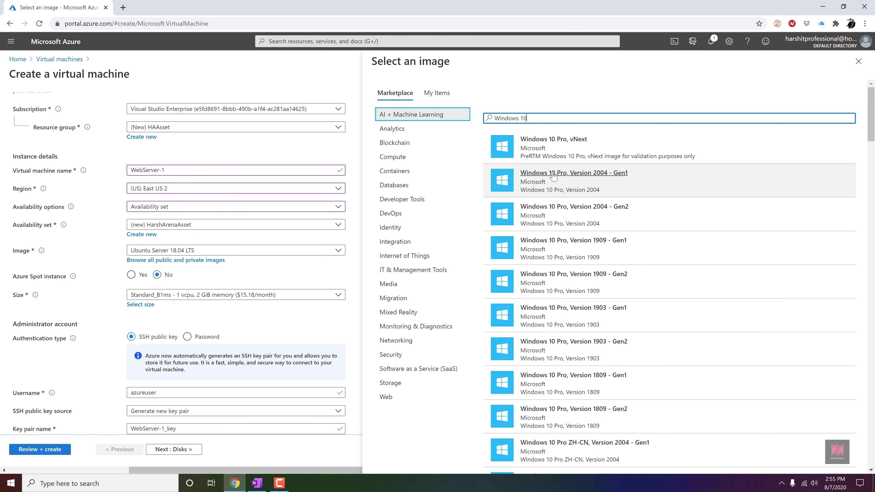
{"action": "left_click", "coordinate": [553, 171]}
- Enter the administrator username for the virtual machine
{"action": "left_click", "coordinate": [186, 325]}
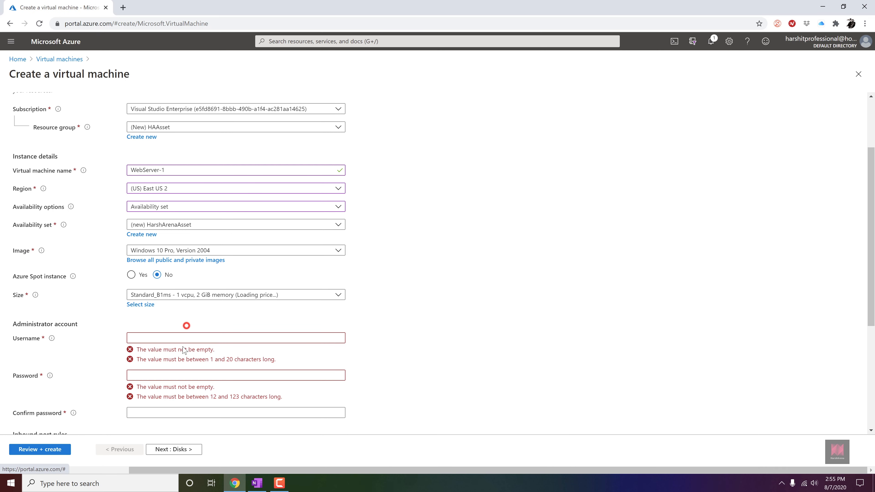
{"action": "left_click", "coordinate": [183, 346]}
{"action": "left_click", "coordinate": [181, 341]}
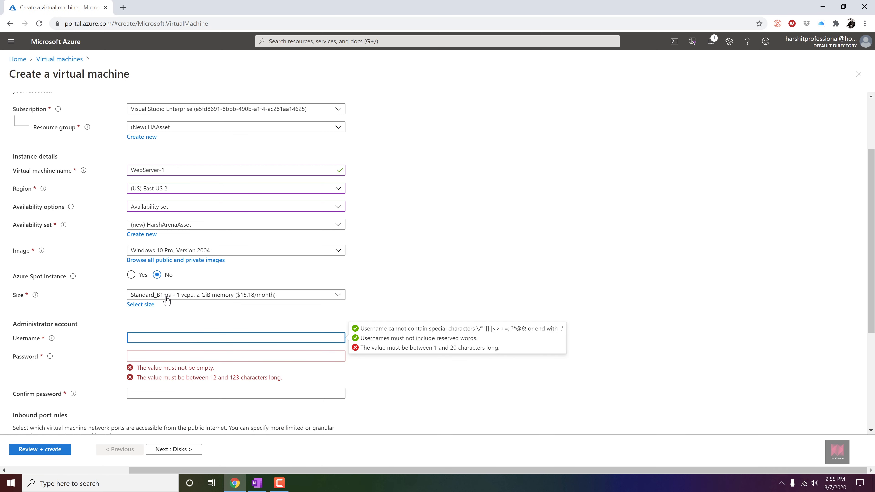
{"action": "left_click", "coordinate": [169, 336]}
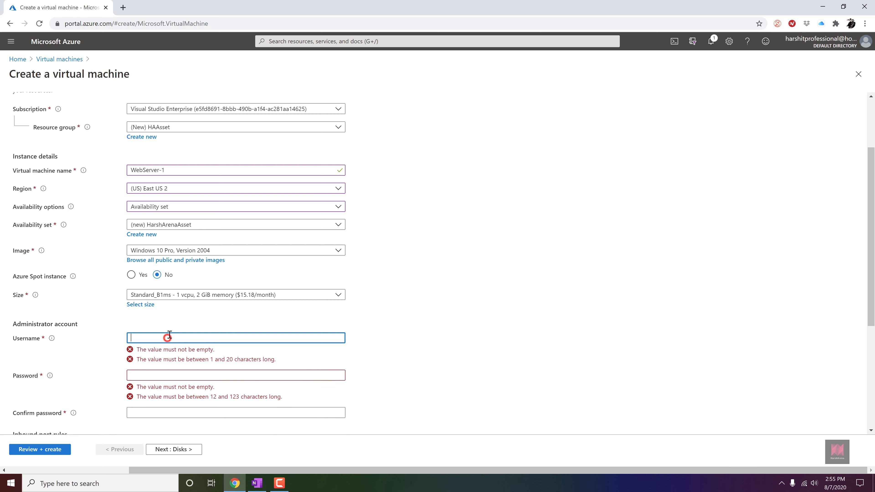
{"action": "type", "text": "j"}
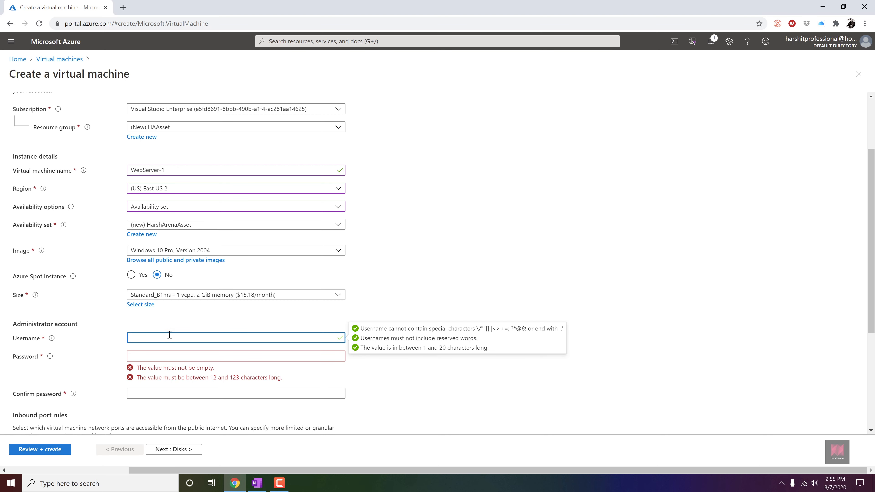
{"action": "type", "text": "harshadmin"}
- Enter the administrator password and confirm it
{"action": "key", "text": "Tab"}
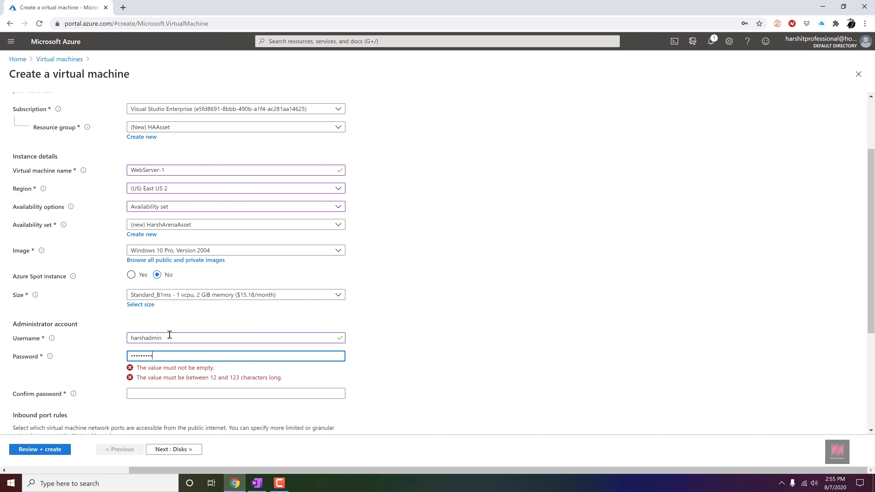
{"action": "key", "text": "Tab"}
{"action": "type", "text": "********"}
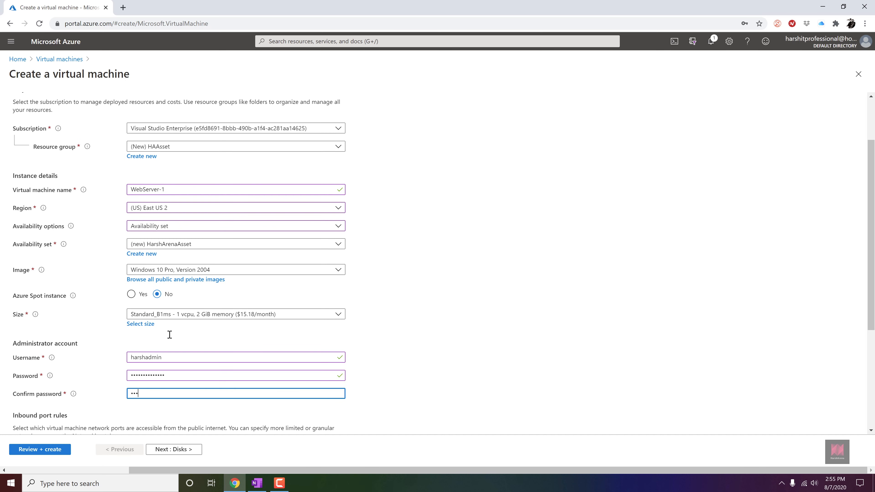
{"action": "type", "text": "*****"}
- Confirm the eligible Windows 10 multi-tenant licence, then review and create the WebServer-1 virtual machine
{"action": "scroll", "coordinate": [312, 342], "scroll_direction": "down", "scroll_amount": 3}
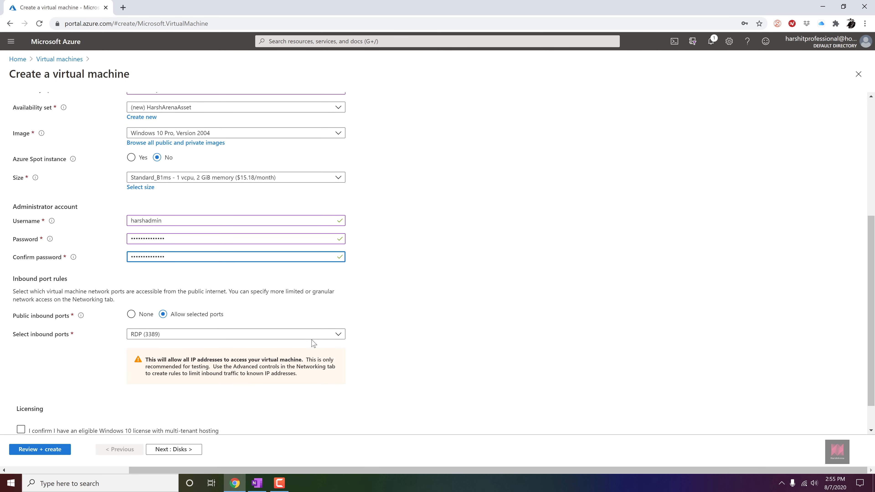
{"action": "scroll", "coordinate": [239, 334], "scroll_direction": "down", "scroll_amount": 1}
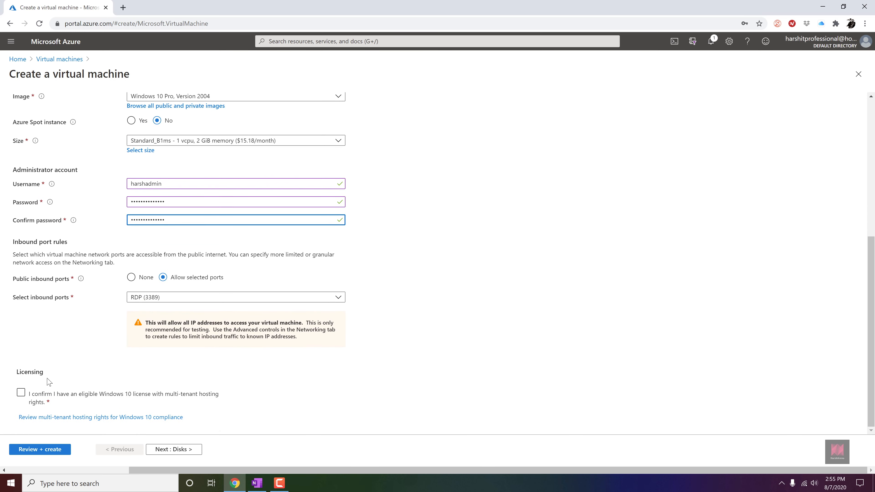
{"action": "left_click", "coordinate": [21, 393]}
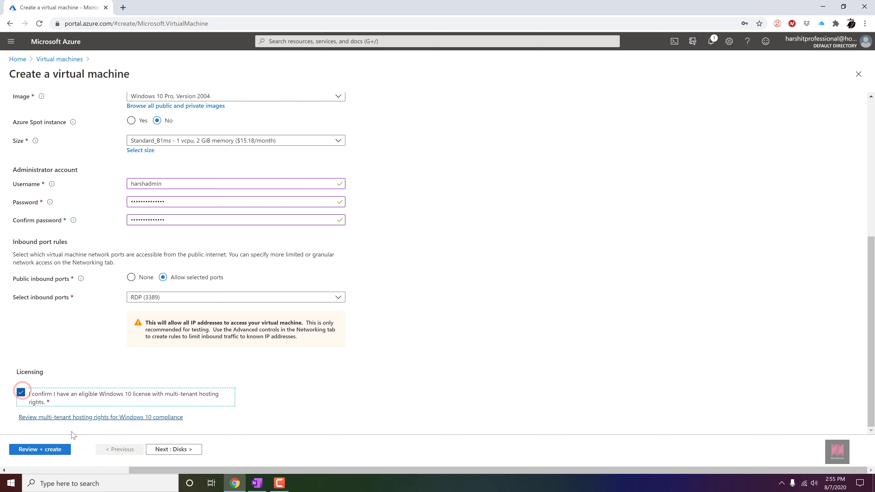
{"action": "left_click", "coordinate": [63, 451]}
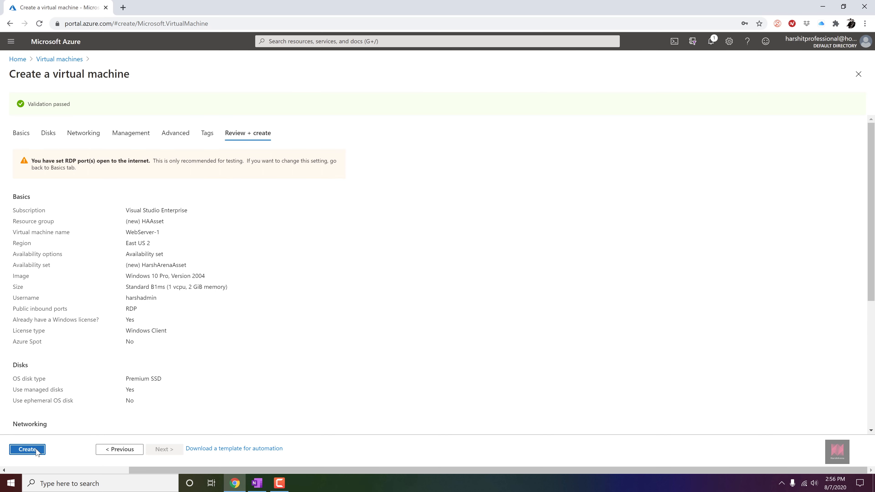
{"action": "left_click", "coordinate": [27, 449]}
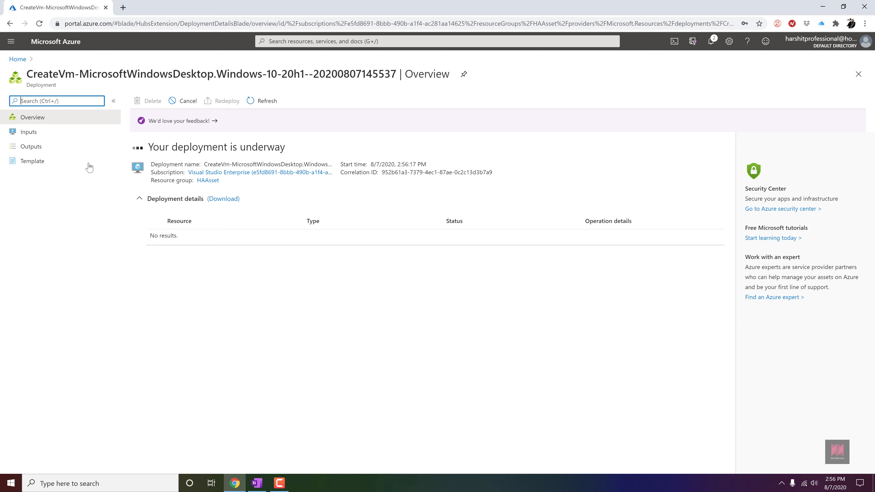
- Start creating another virtual machine from the Virtual machines list
{"action": "left_click", "coordinate": [11, 41]}
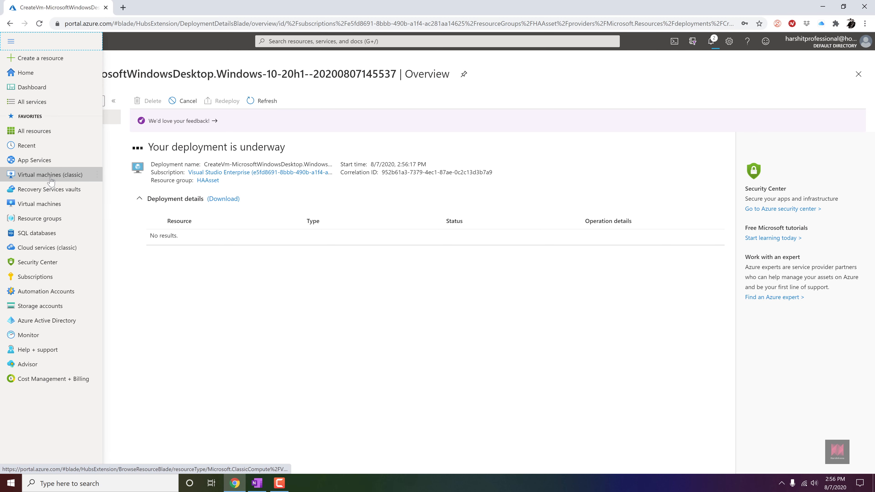
{"action": "left_click", "coordinate": [49, 206]}
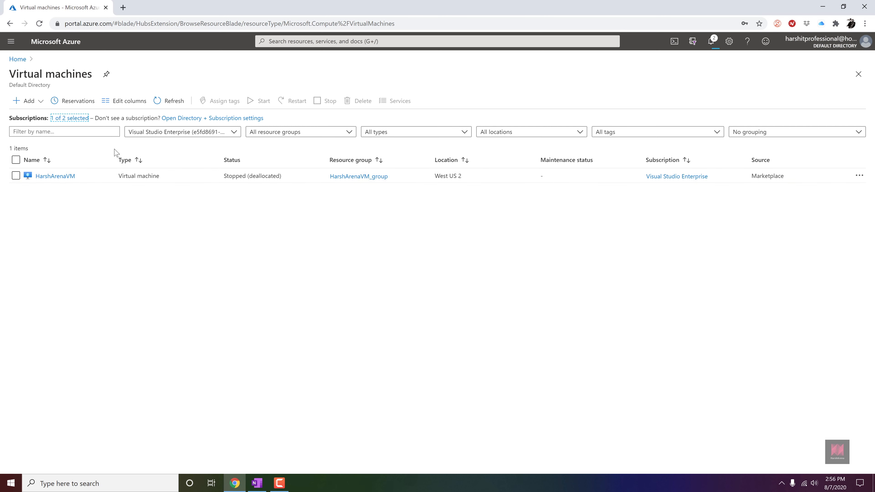
{"action": "left_click", "coordinate": [29, 101]}
{"action": "left_click", "coordinate": [40, 117]}
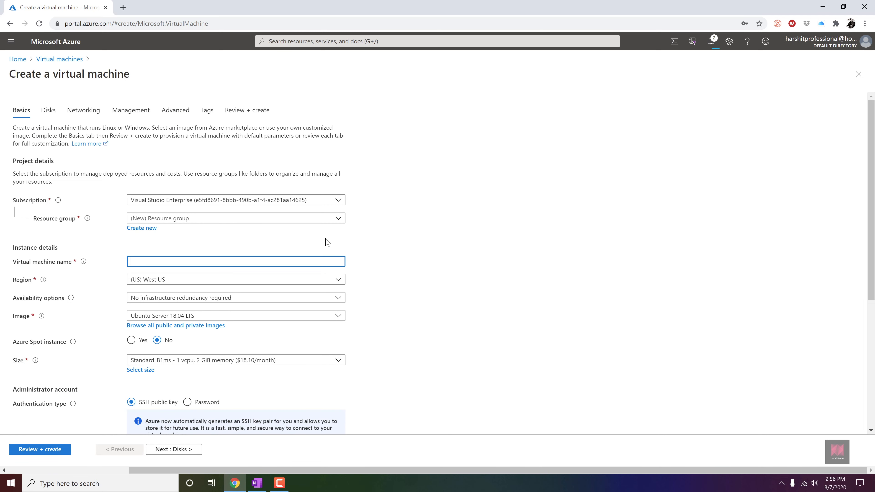
- Select the existing HAAsset resource group and name the virtual machine WebServer-2
{"action": "left_click", "coordinate": [317, 221]}
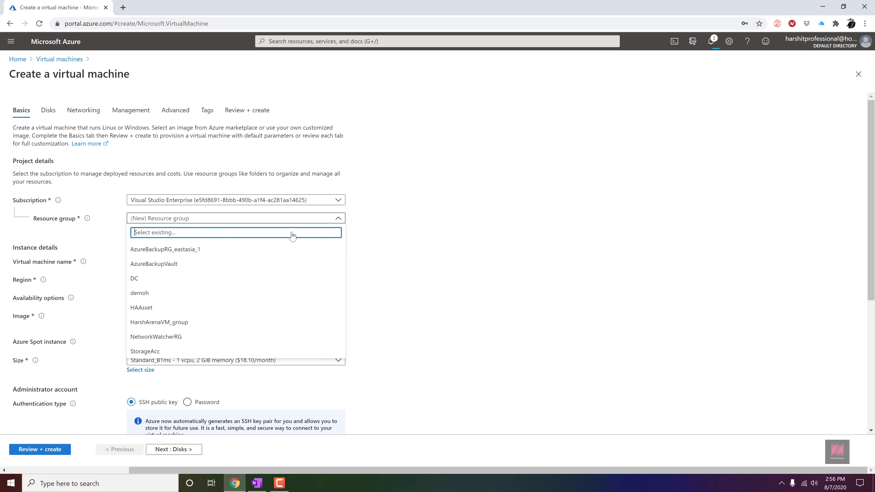
{"action": "left_click", "coordinate": [206, 305]}
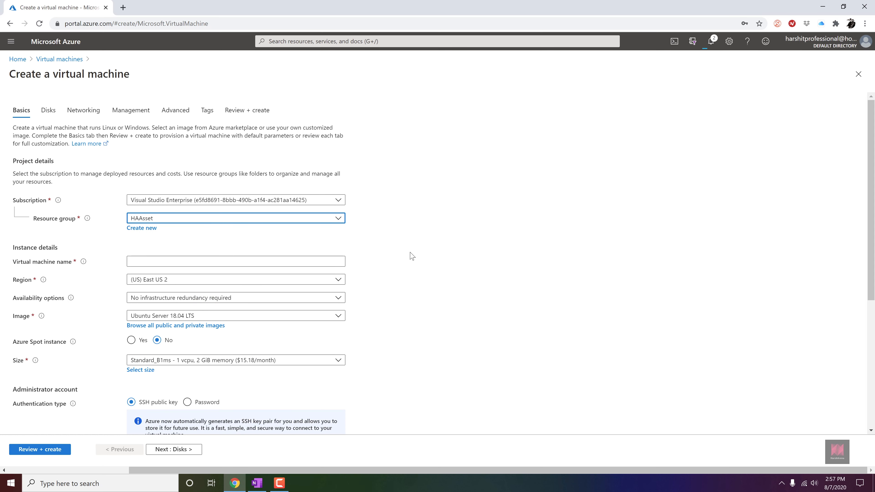
{"action": "left_click", "coordinate": [169, 262]}
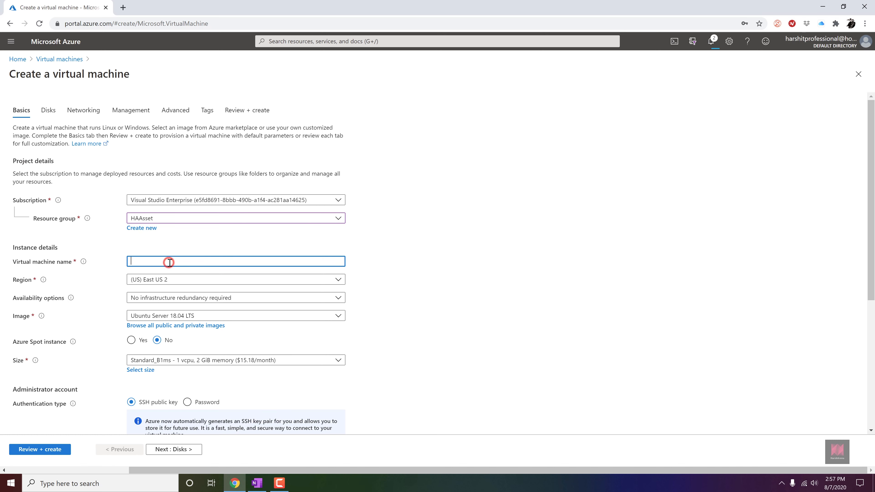
{"action": "type", "text": "WebServer-2"}
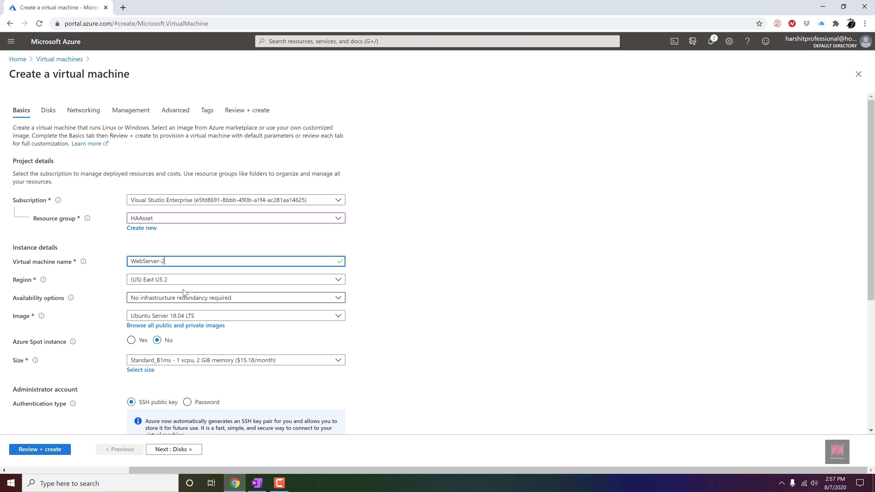
- Set the region to (US) East US 2, choose Availability set and select the HarshArenaAsset availability set
{"action": "left_click", "coordinate": [193, 281]}
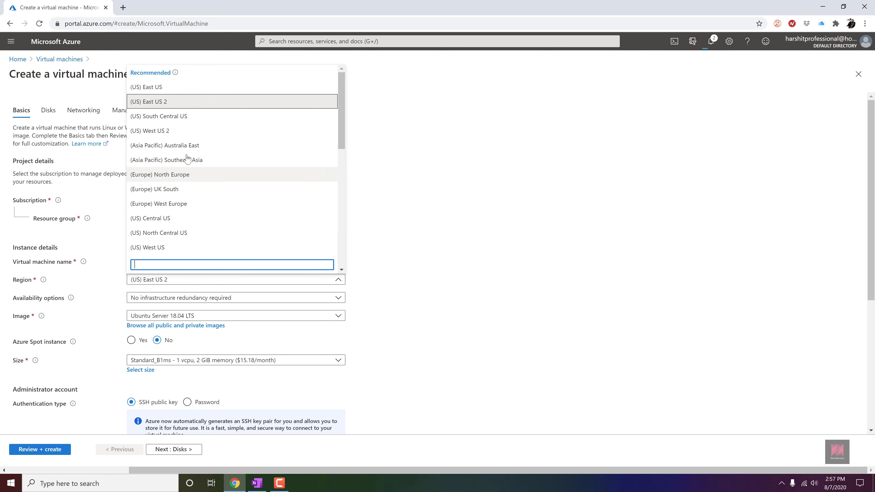
{"action": "left_click", "coordinate": [175, 103]}
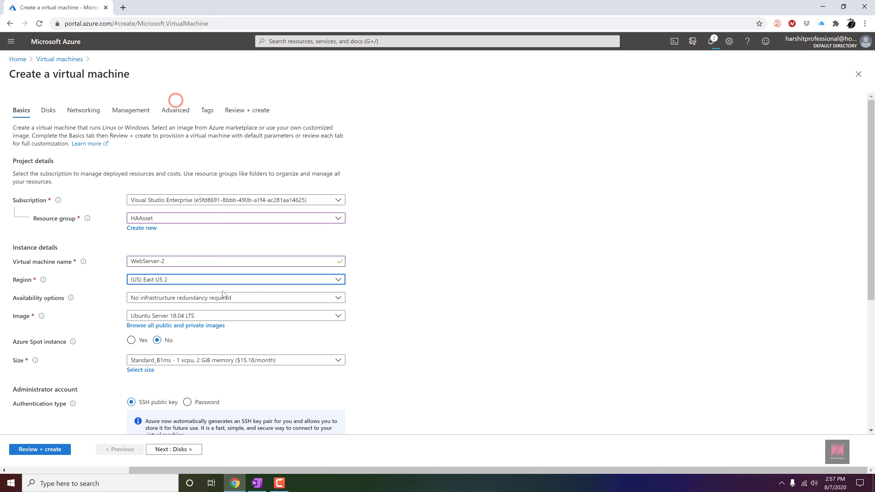
{"action": "left_click", "coordinate": [233, 297]}
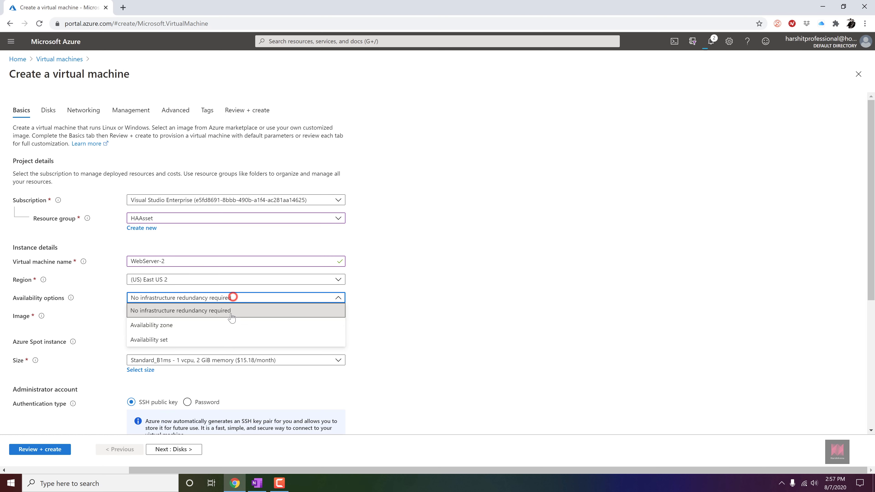
{"action": "left_click", "coordinate": [230, 338]}
{"action": "left_click", "coordinate": [338, 316]}
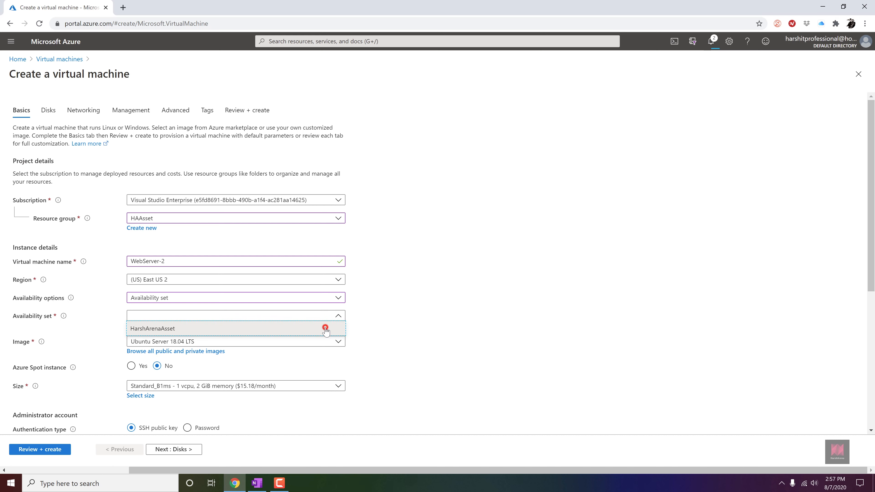
{"action": "left_click", "coordinate": [325, 329]}
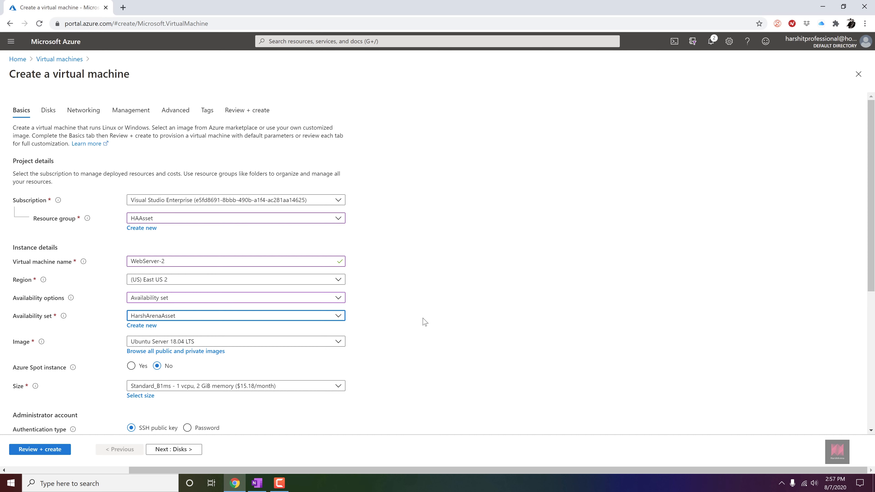
- Browse all images, search for Windows and pick Windows 10 Pro, Version 2004
{"action": "left_click", "coordinate": [217, 351]}
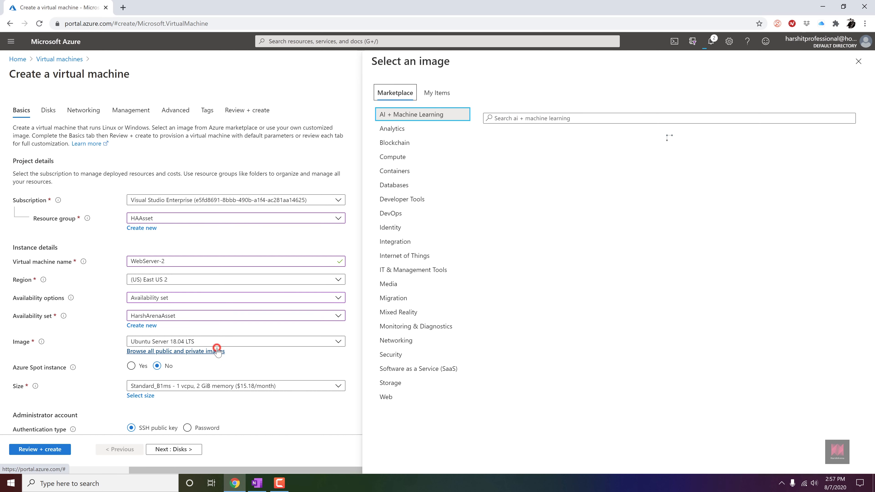
{"action": "left_click", "coordinate": [531, 118]}
{"action": "type", "text": "W"}
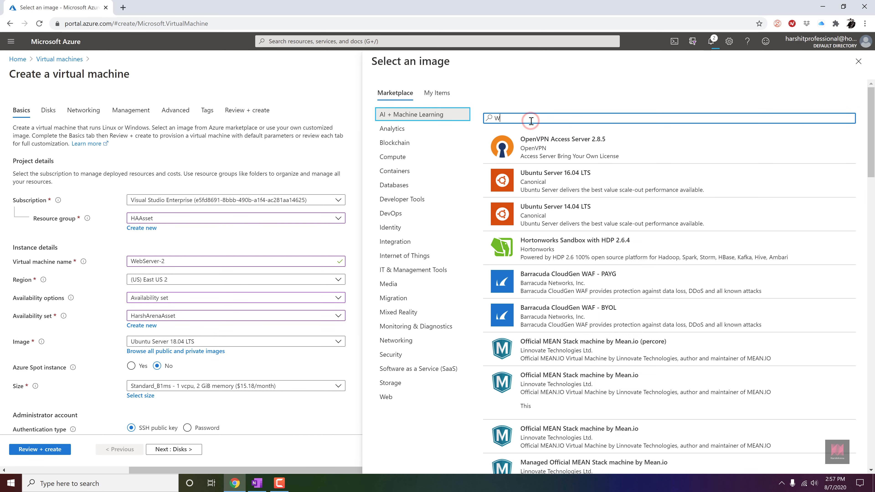
{"action": "type", "text": "indows 10"}
{"action": "left_click", "coordinate": [547, 177]}
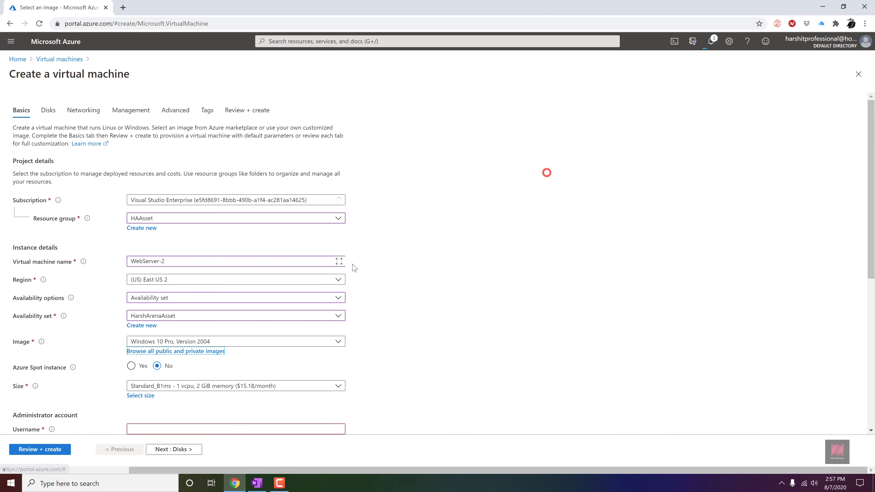
- Enter the administrator username for the WebServer-2 virtual machine
{"action": "scroll", "coordinate": [177, 411], "scroll_direction": "down", "scroll_amount": 5}
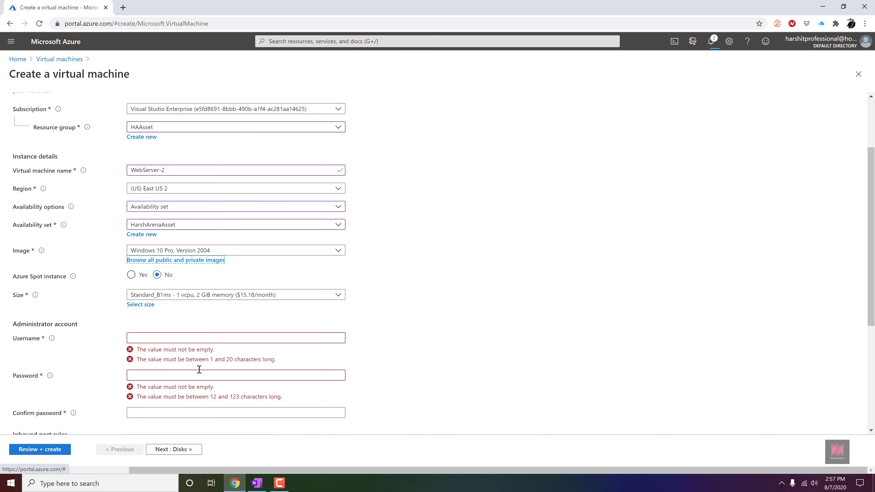
{"action": "left_click", "coordinate": [207, 246]}
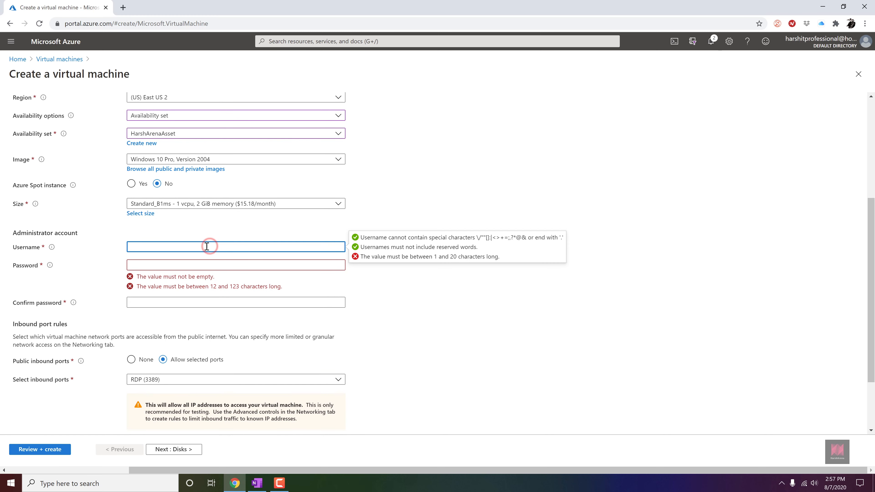
{"action": "type", "text": "harshadmin"}
{"action": "key", "text": "Tab"}
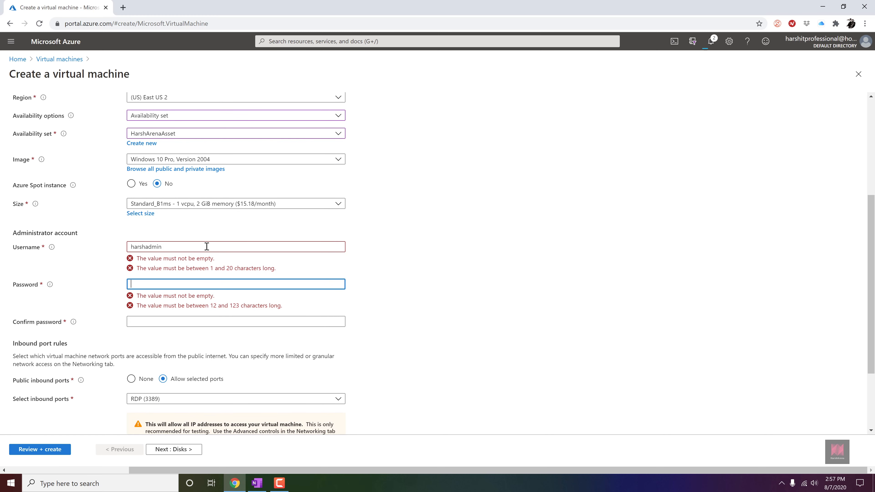
- Enter the administrator password and repeat it in the confirm password field
{"action": "type", "text": "************"}
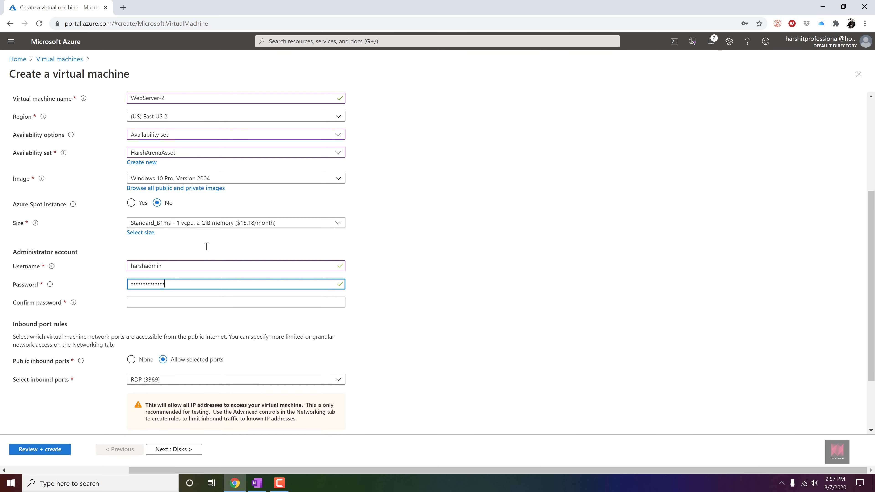
{"action": "key", "text": "Tab"}
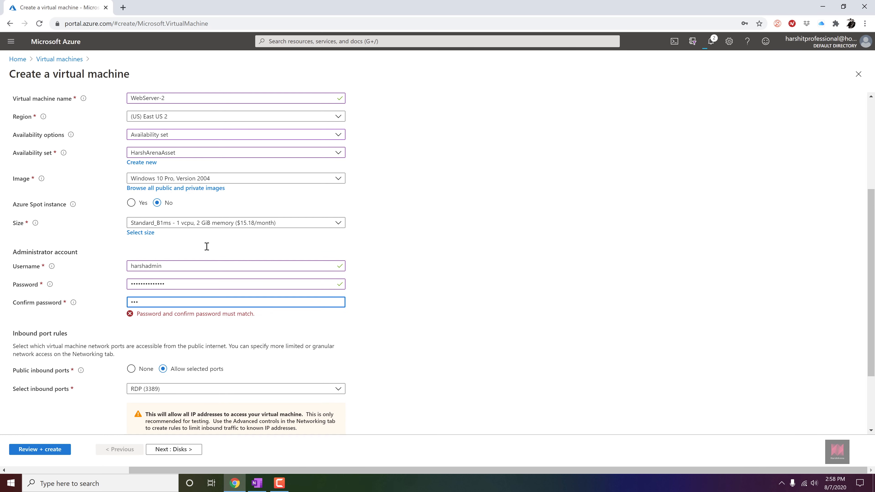
{"action": "type", "text": "•••••••••••"}
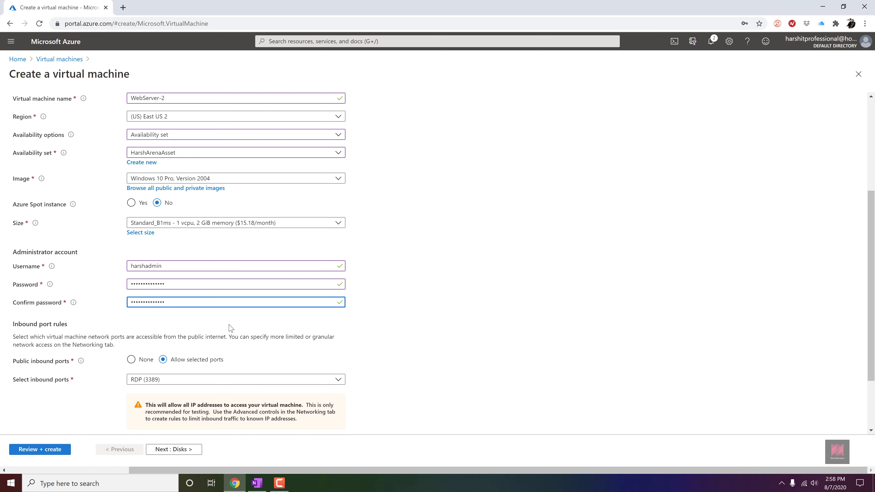
- Confirm the eligible Windows 10 multi-tenant hosting licence, then review and create the virtual machine
{"action": "scroll", "coordinate": [231, 327], "scroll_direction": "down", "scroll_amount": 2}
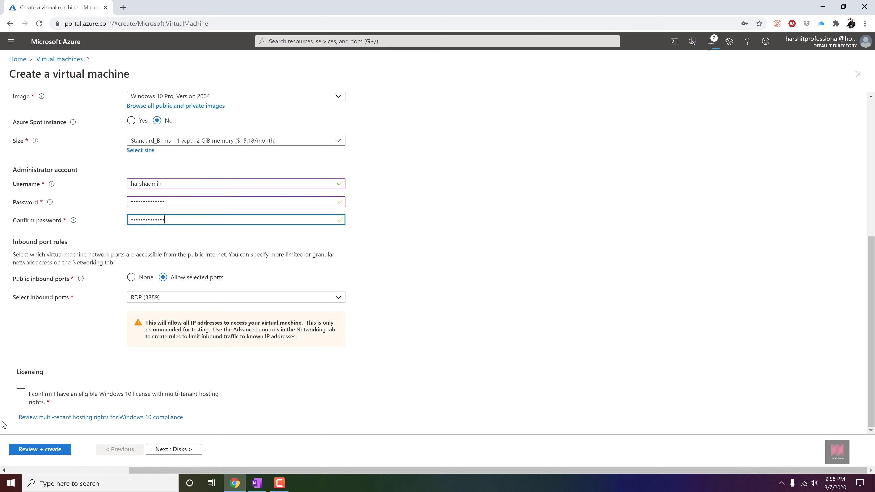
{"action": "left_click", "coordinate": [20, 394]}
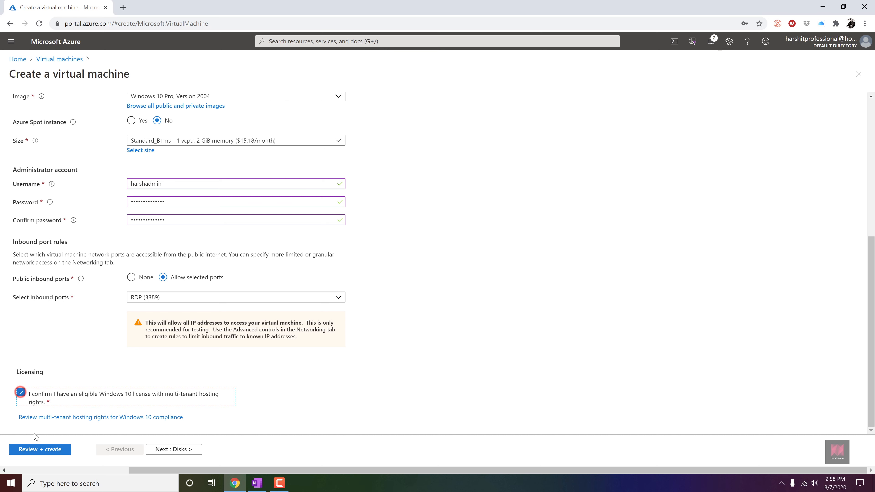
{"action": "left_click", "coordinate": [40, 447]}
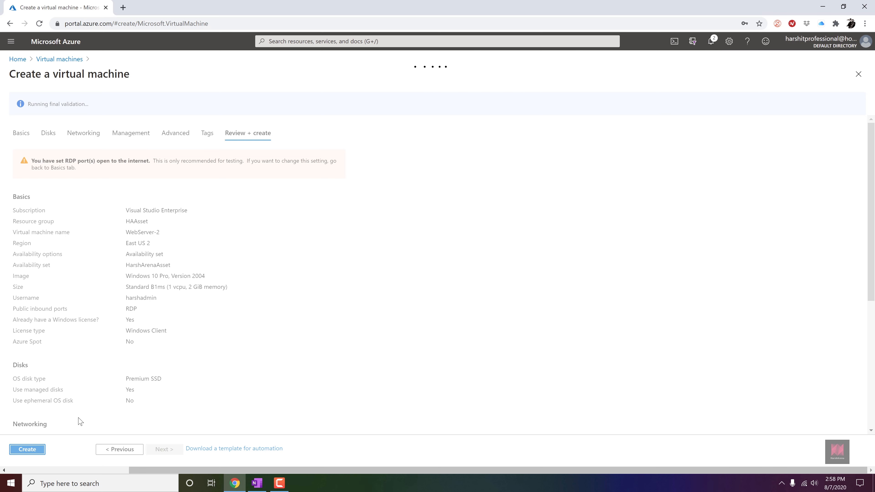
{"action": "left_click", "coordinate": [39, 452]}
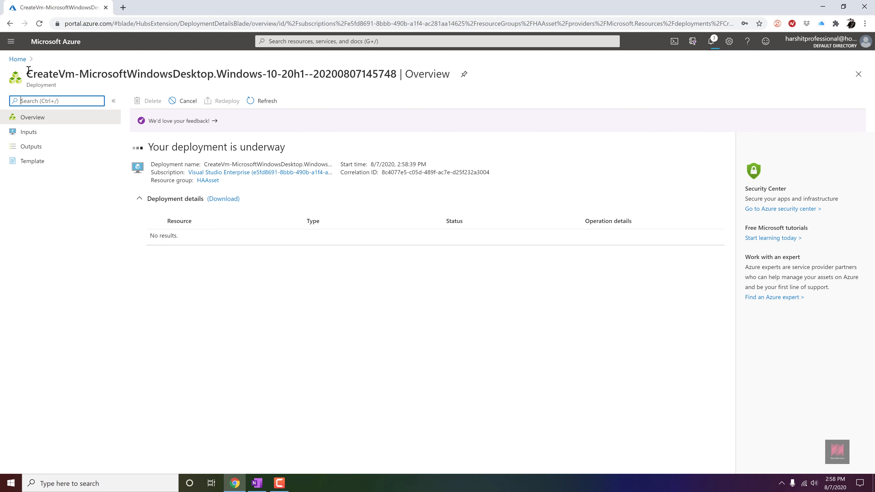
- Go back to the Virtual machines list from Home and refresh it
{"action": "left_click", "coordinate": [18, 59]}
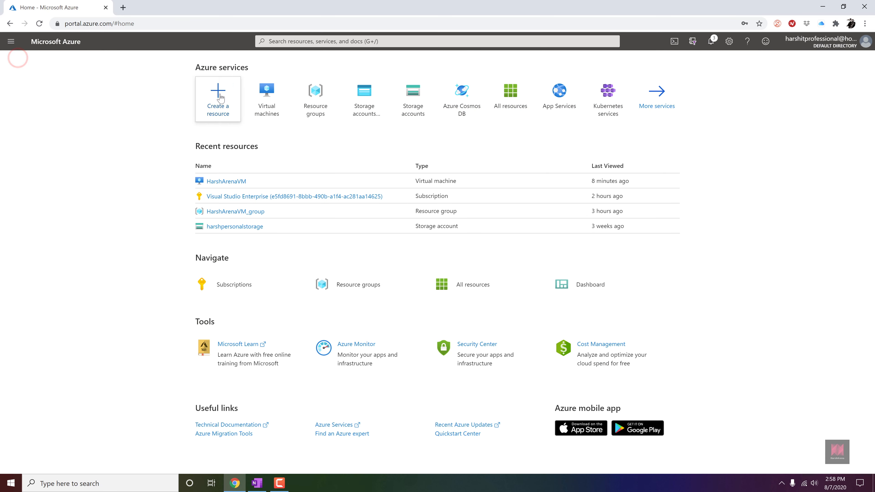
{"action": "left_click", "coordinate": [270, 96]}
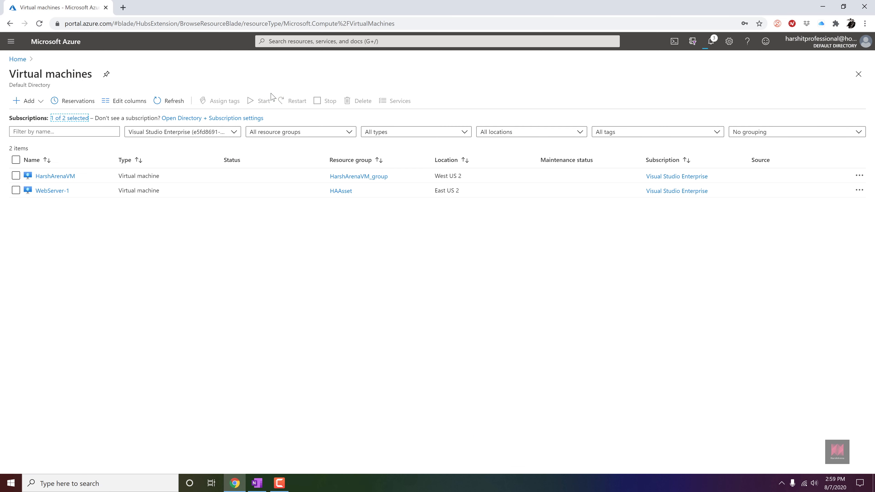
{"action": "left_click", "coordinate": [169, 101]}
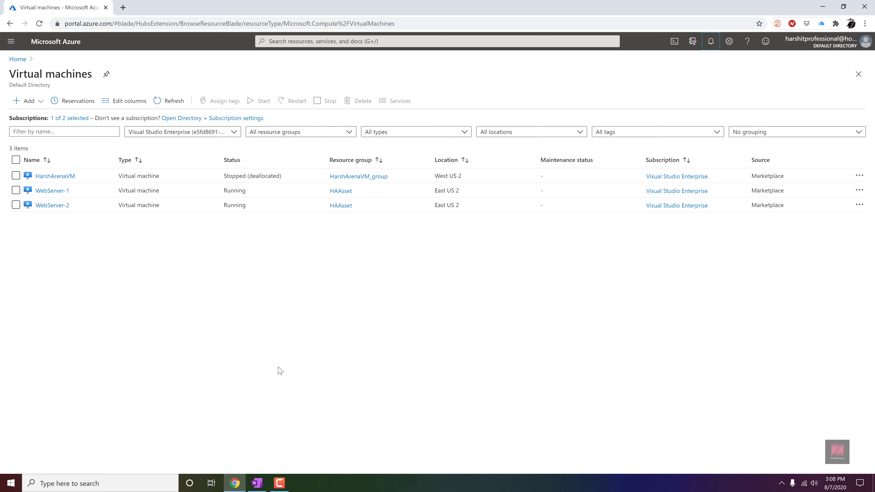
- Examine the availability set, fault domain and update domain of WebServer-1 and then WebServer-2
{"action": "left_click", "coordinate": [52, 191]}
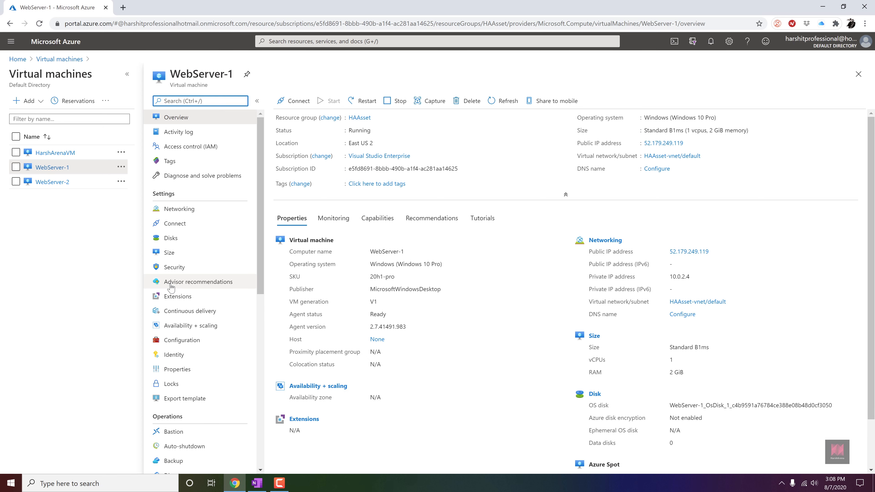
{"action": "left_click", "coordinate": [212, 332]}
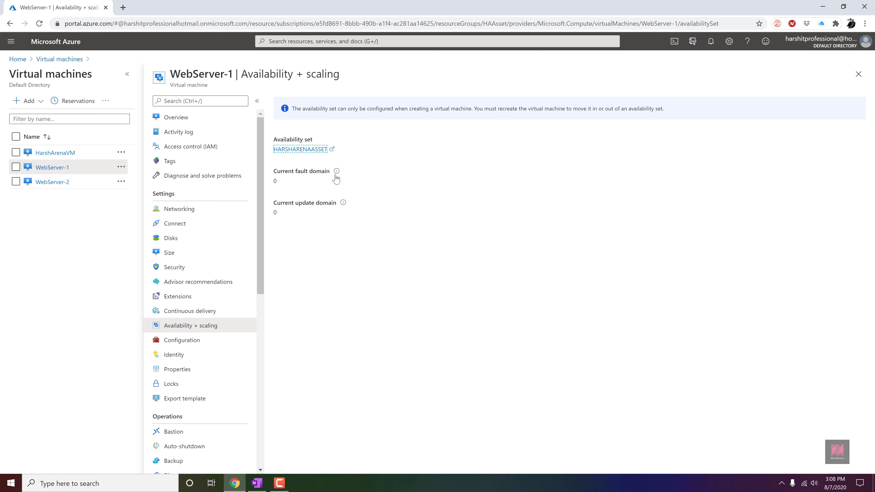
{"action": "mouse_move", "coordinate": [337, 175]}
{"action": "mouse_move", "coordinate": [343, 204]}
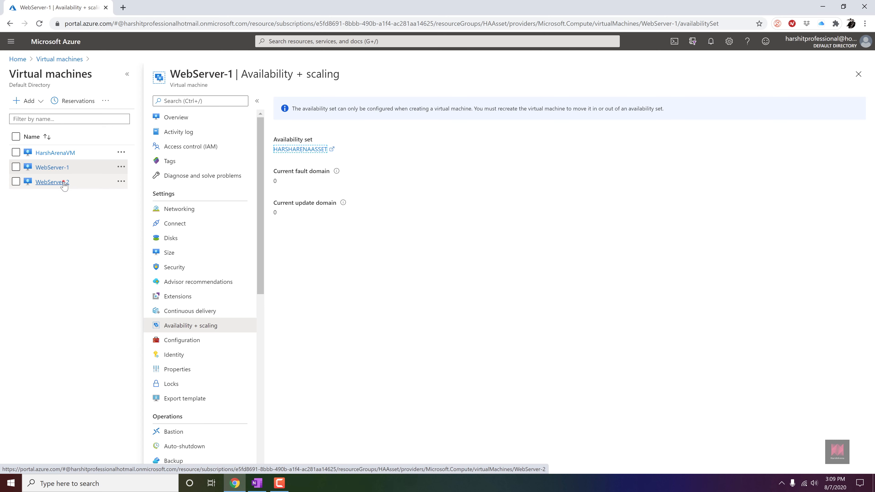
{"action": "left_click", "coordinate": [52, 181]}
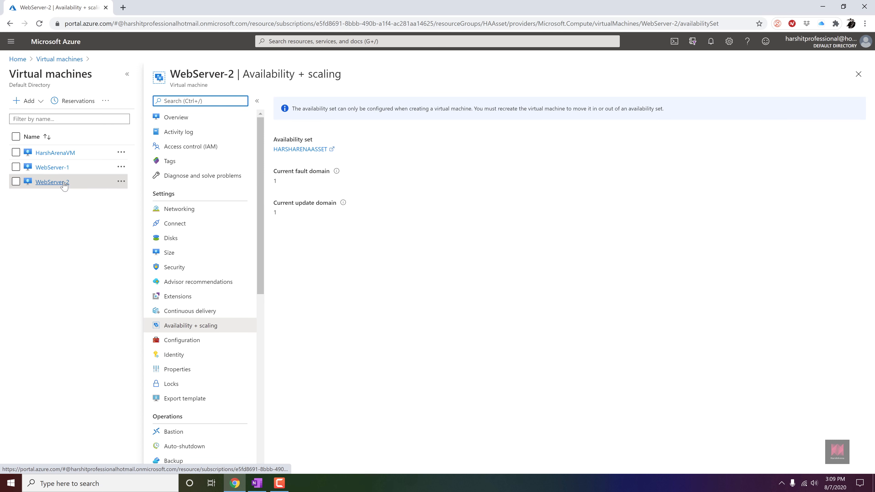